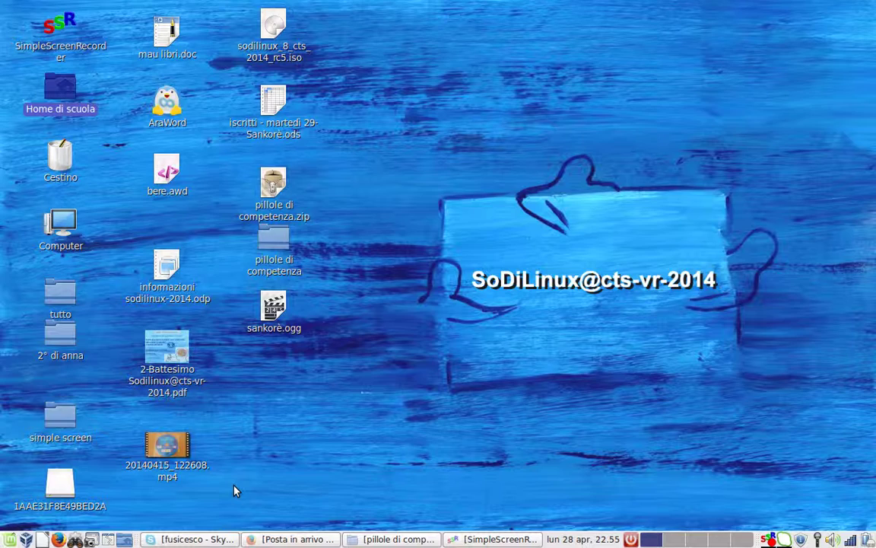
# Start Open-Sankore and browse the scuola home folder from the document import dialog
pyautogui.click(10, 540)
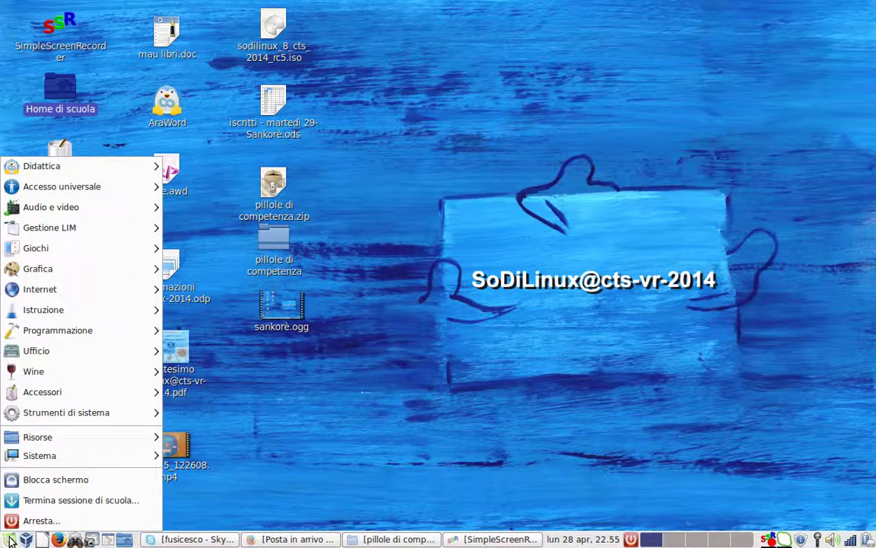
pyautogui.moveTo(32, 317)
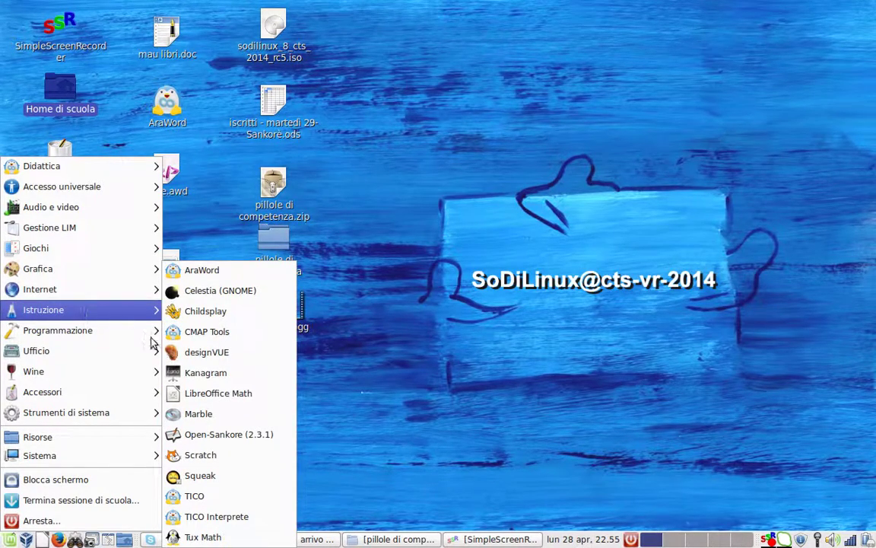
pyautogui.click(180, 435)
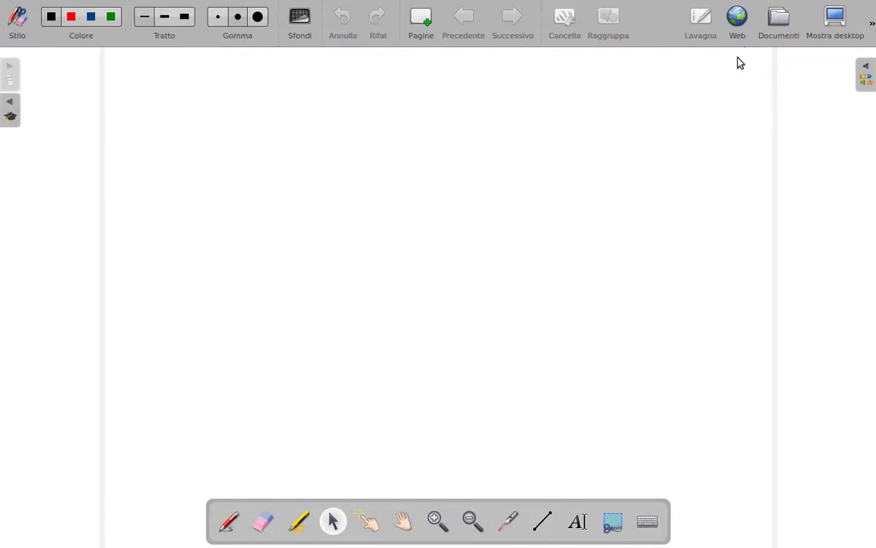
pyautogui.click(778, 18)
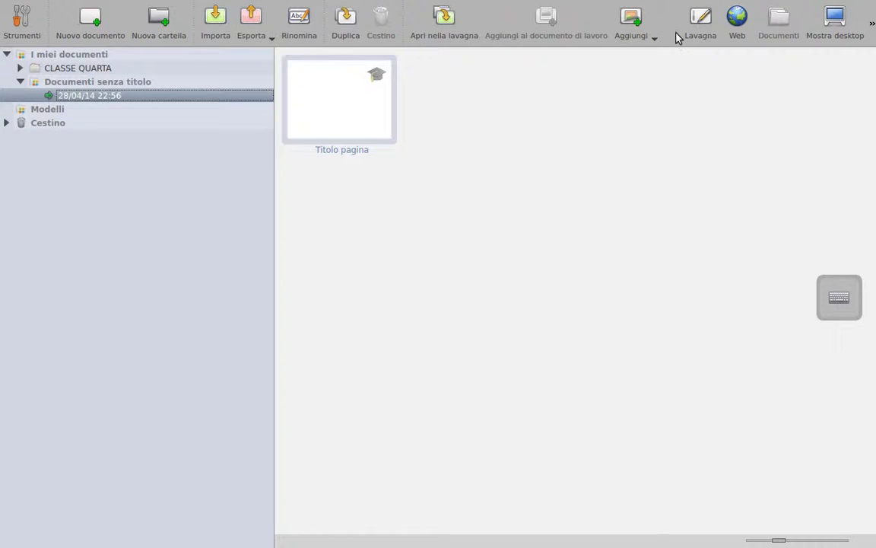
pyautogui.click(215, 20)
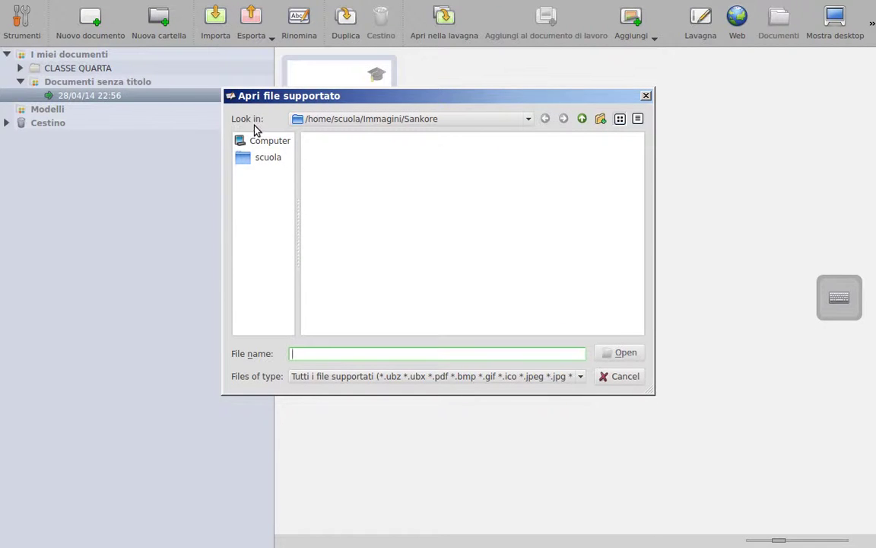
pyautogui.click(259, 158)
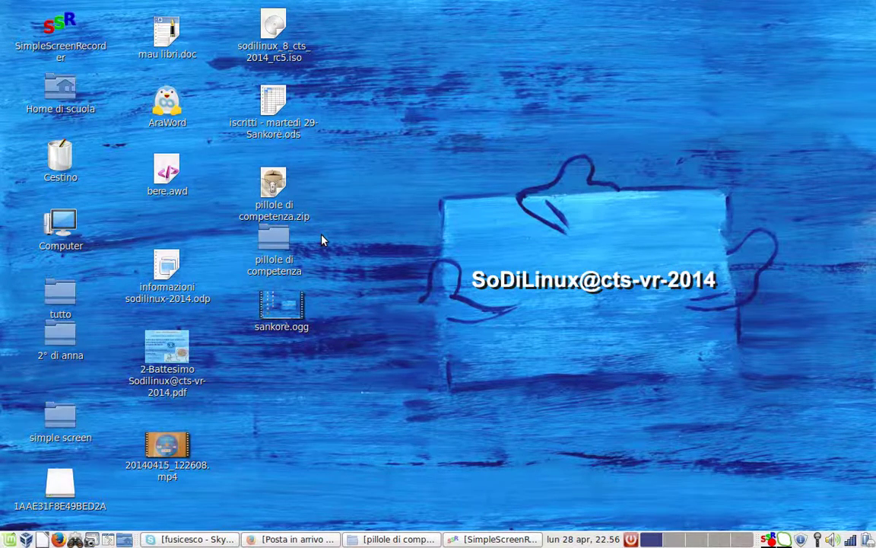
# Look through the files in the pillole di competenza folder on the desktop, then close its window
pyautogui.doubleClick(275, 238)
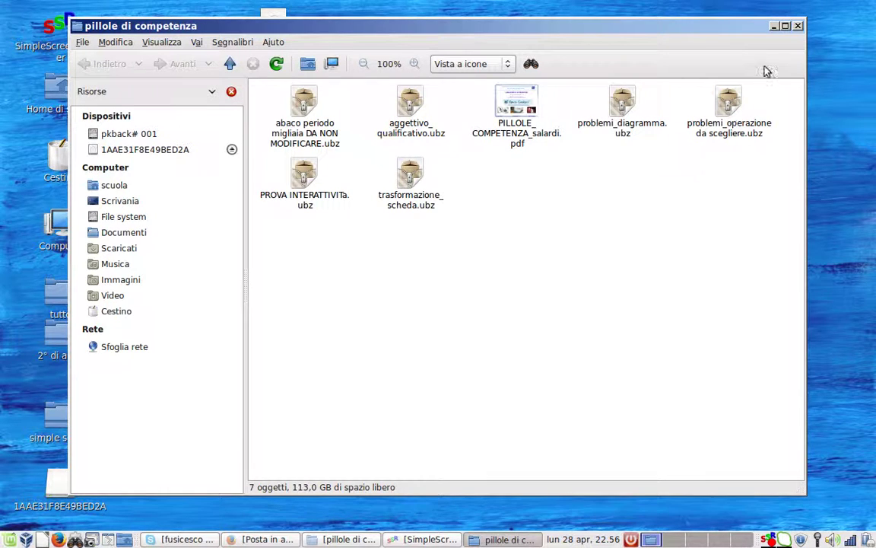
pyautogui.click(798, 27)
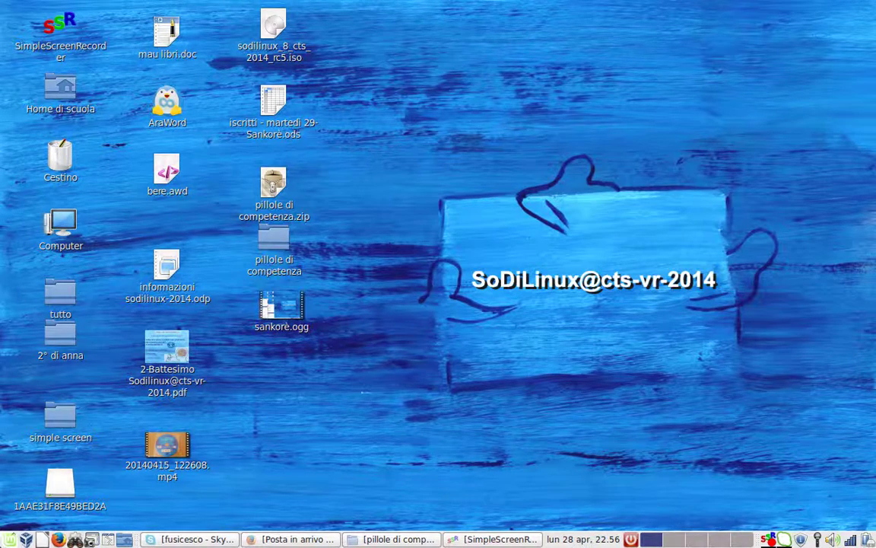
pyautogui.click(10, 540)
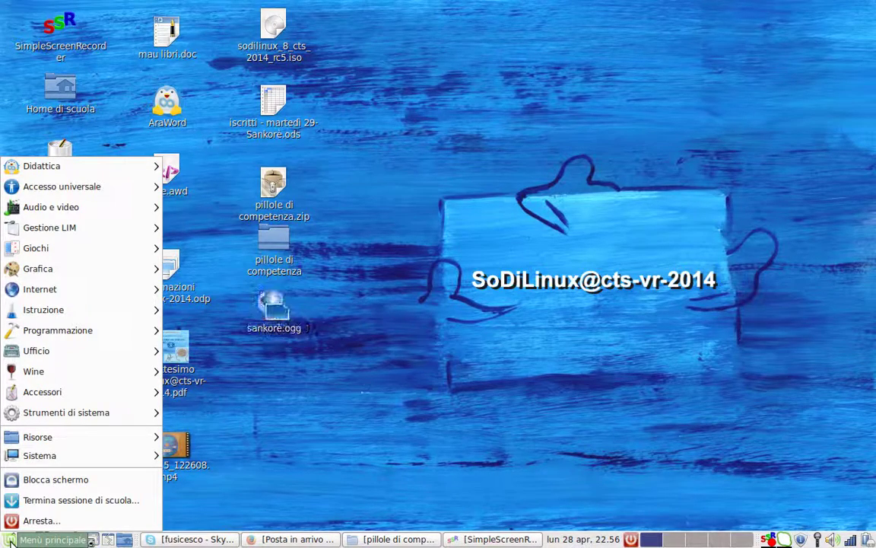
pyautogui.moveTo(88, 352)
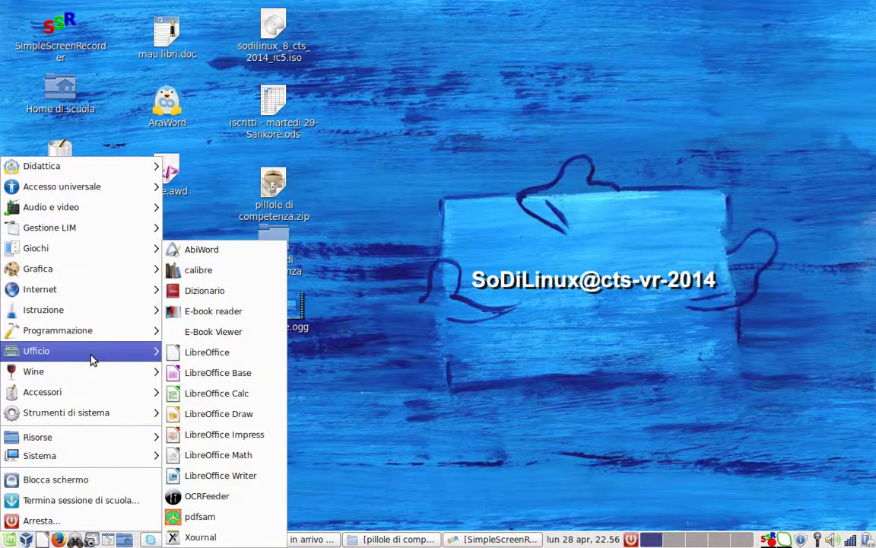
pyautogui.click(463, 420)
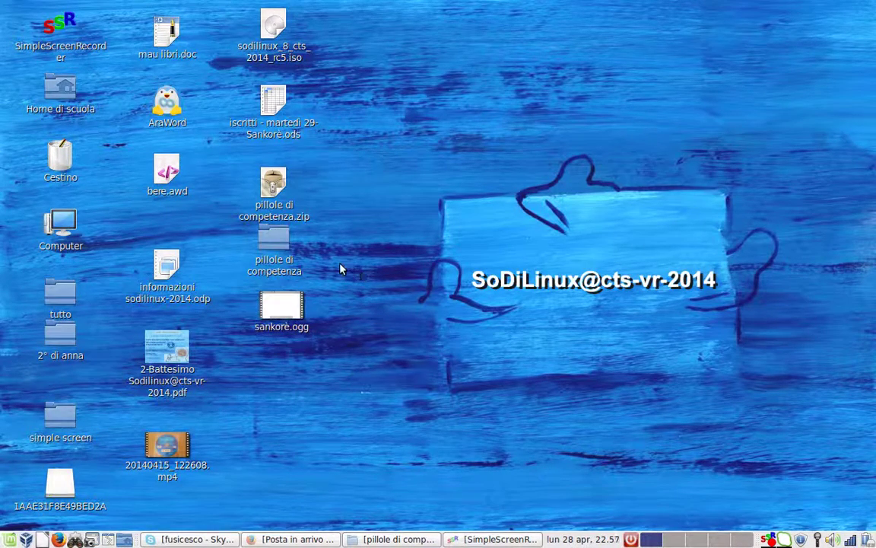
# Open the scuola home folder in the file manager and show the extra pane for a side-by-side view
pyautogui.click(70, 95)
pyautogui.doubleClick(69, 94)
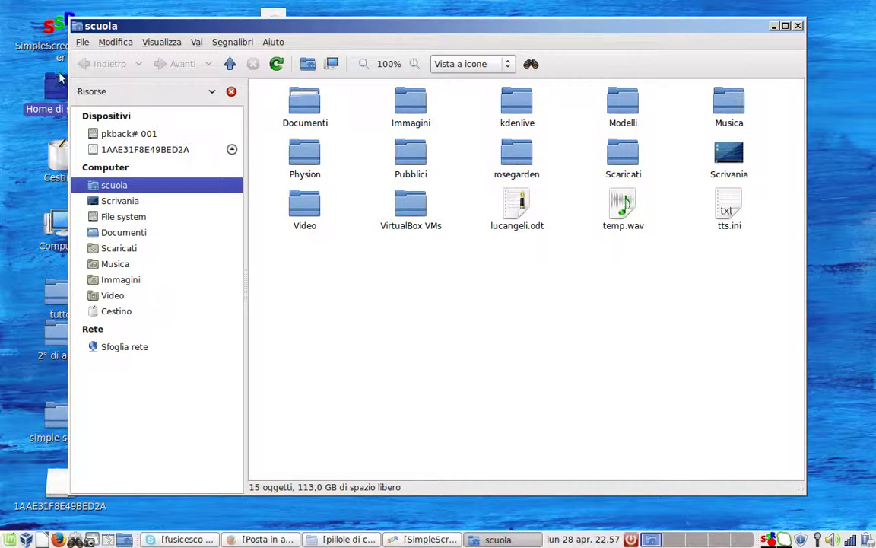
pyautogui.click(173, 46)
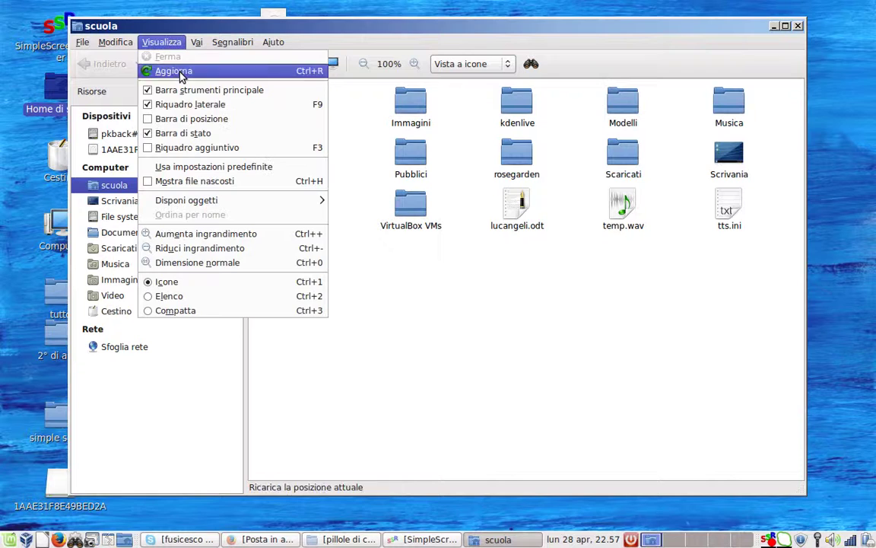
pyautogui.click(196, 150)
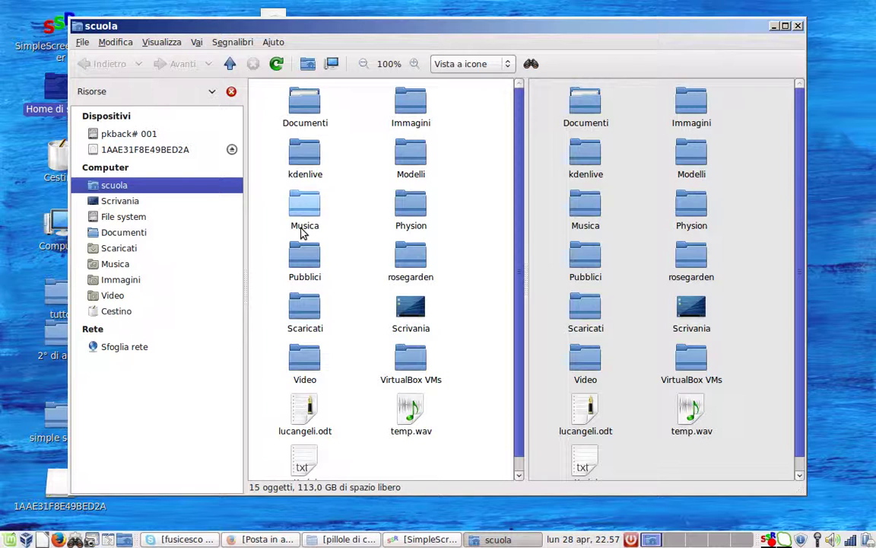
# Open Immagini/Sankore in the first pane and the Scrivania folder pillole di competenza in the extra pane
pyautogui.click(121, 279)
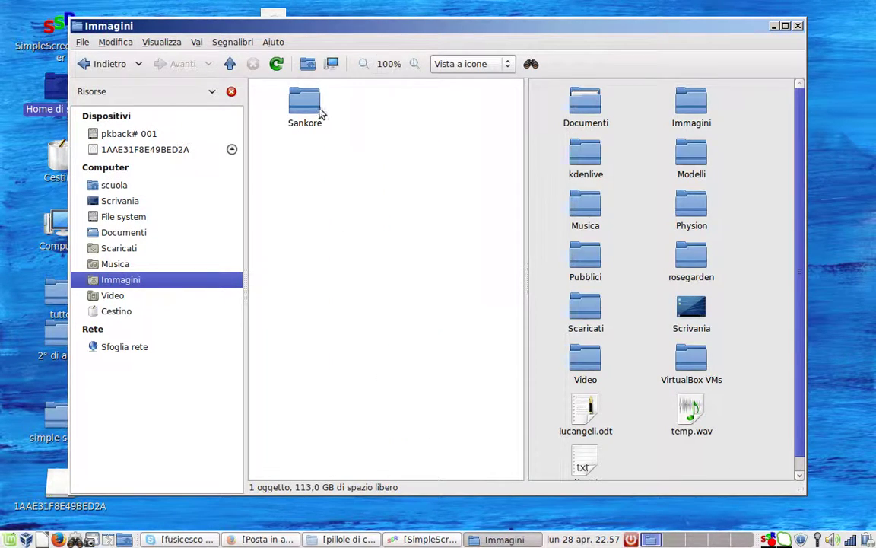
pyautogui.click(114, 295)
pyautogui.click(119, 281)
pyautogui.doubleClick(299, 112)
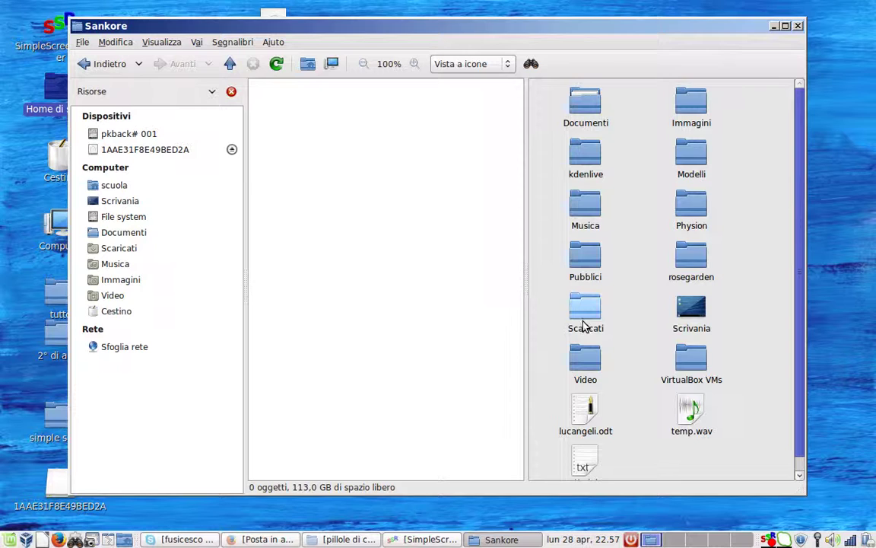
pyautogui.doubleClick(690, 311)
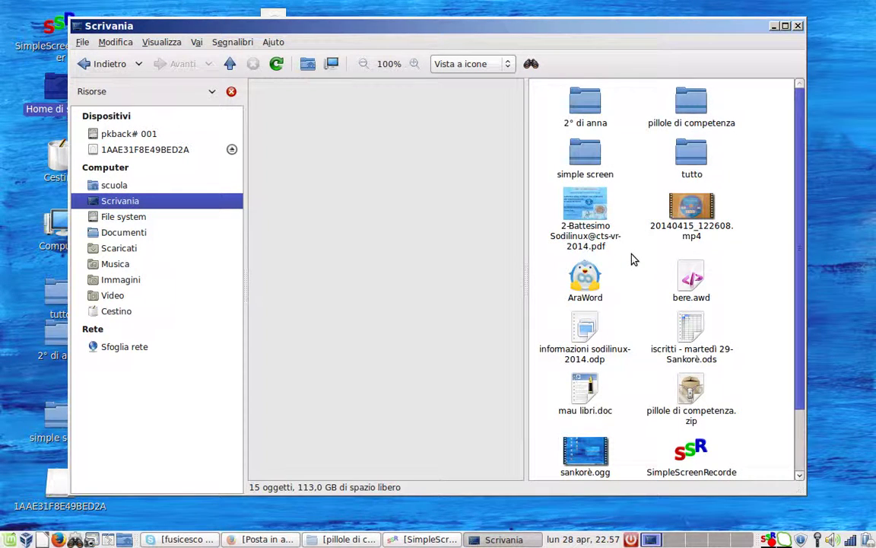
pyautogui.doubleClick(692, 103)
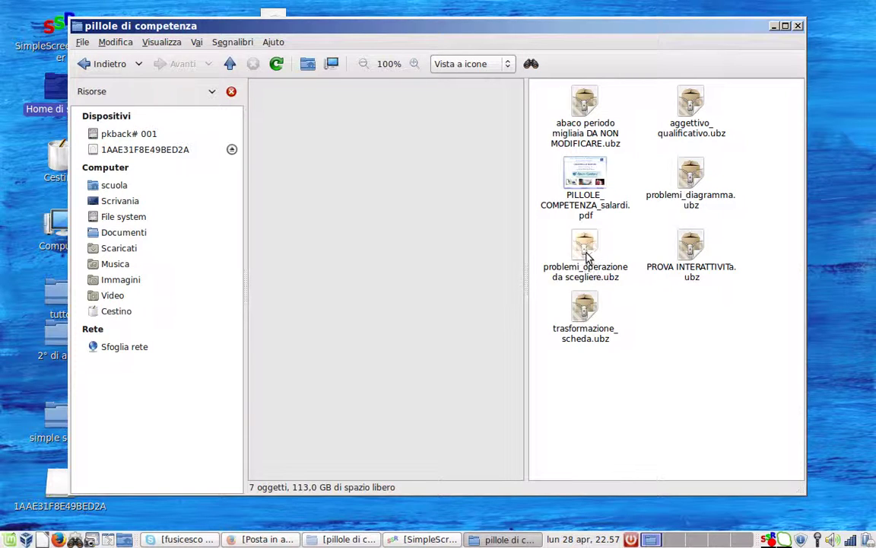
pyautogui.click(405, 198)
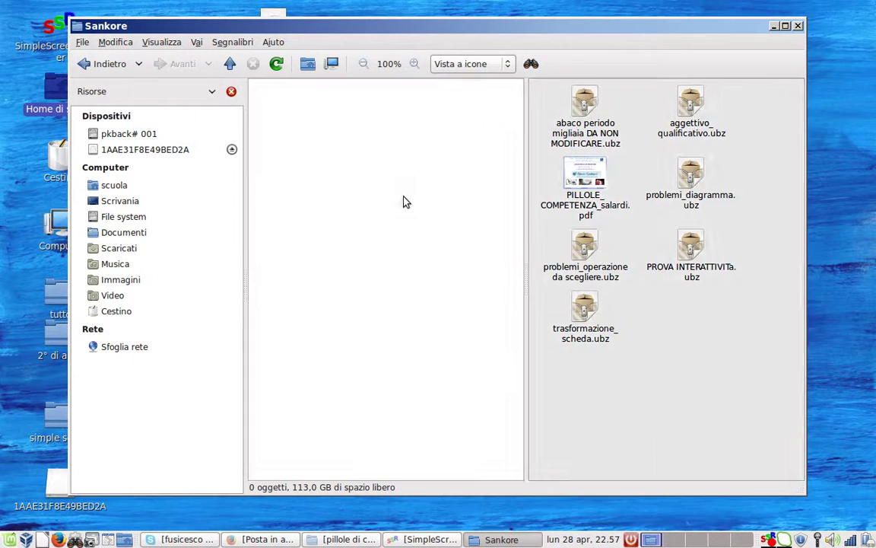
pyautogui.click(114, 279)
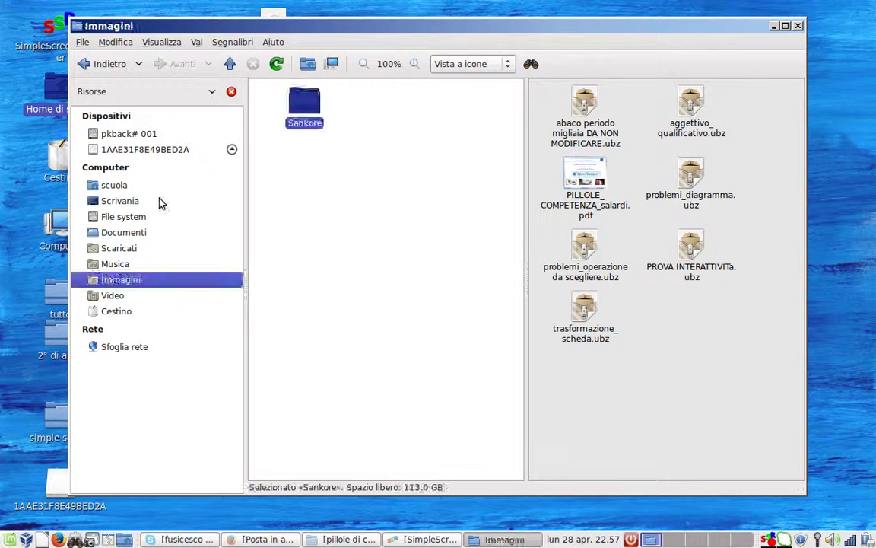
pyautogui.doubleClick(299, 104)
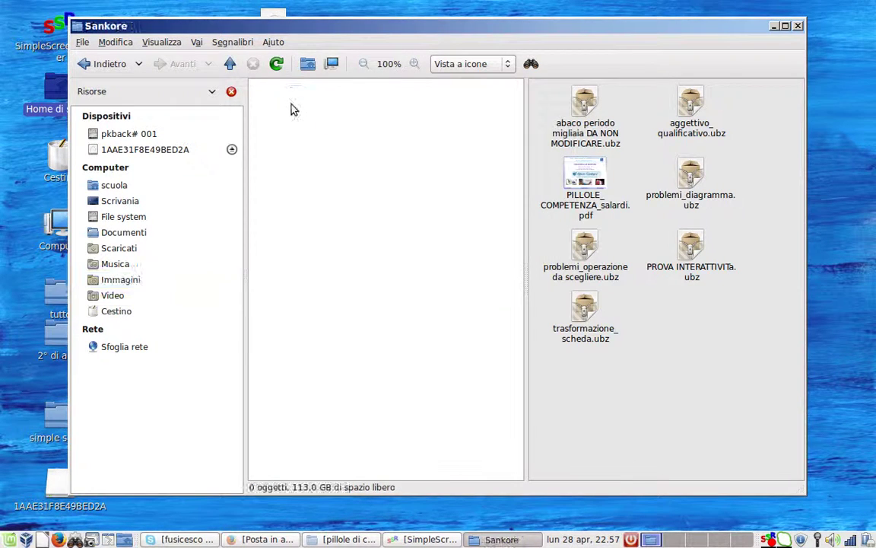
# Copy problemi_operazione da scegliere.ubz from pillole di competenza into the Sankore folder and close the file manager window
pyautogui.click(578, 255)
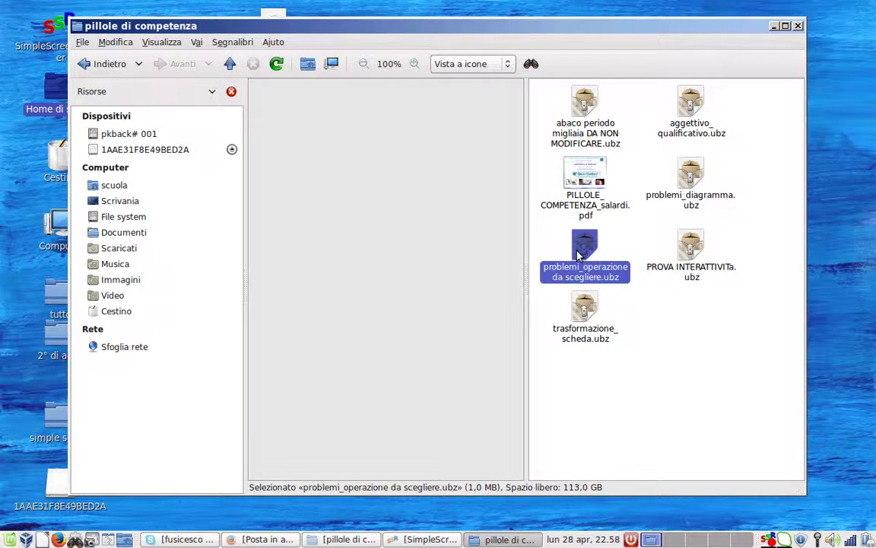
pyautogui.rightClick(578, 255)
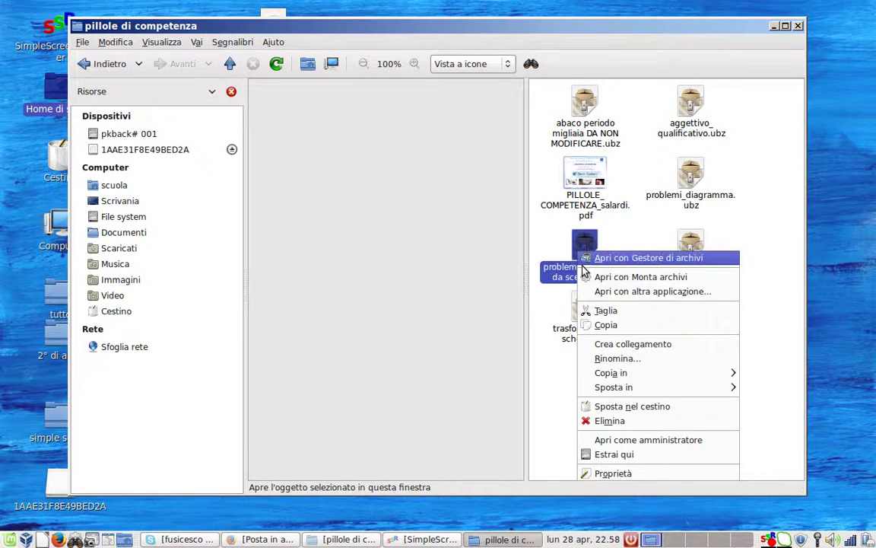
pyautogui.click(601, 325)
pyautogui.rightClick(329, 180)
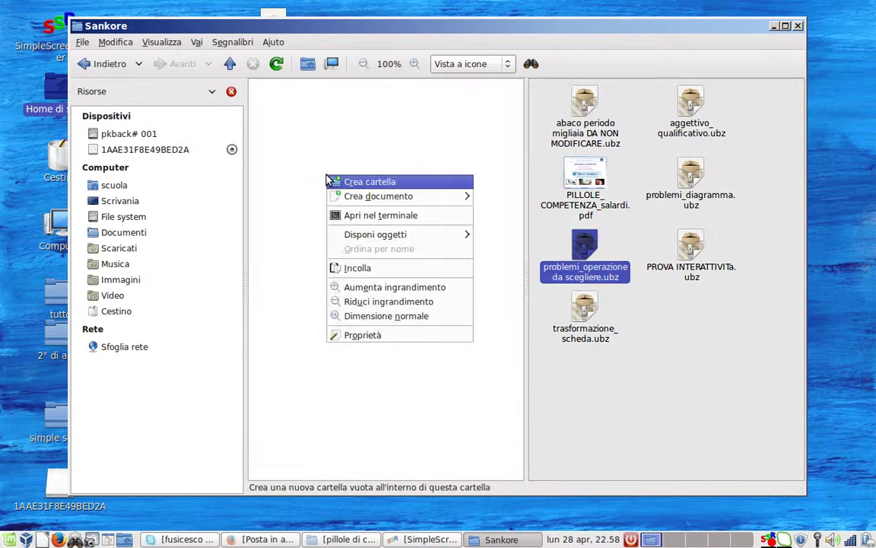
pyautogui.click(352, 265)
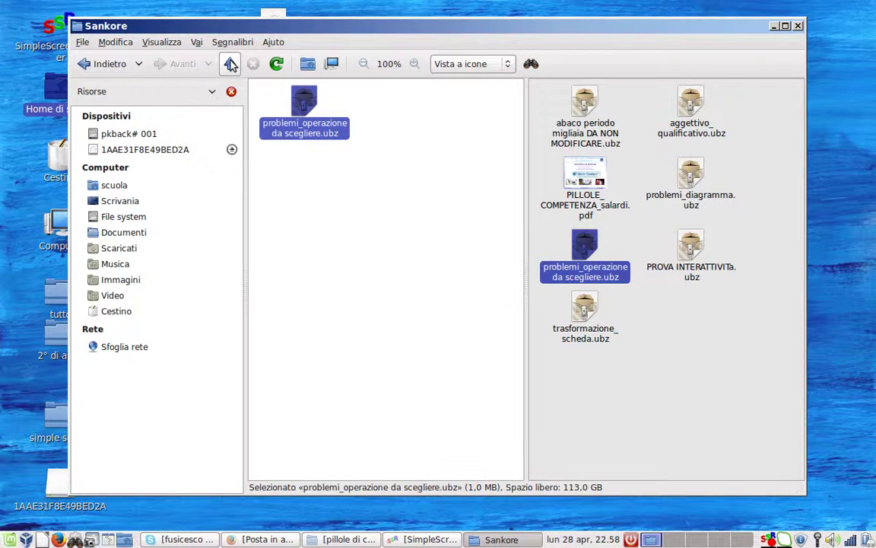
pyautogui.click(230, 63)
pyautogui.click(230, 64)
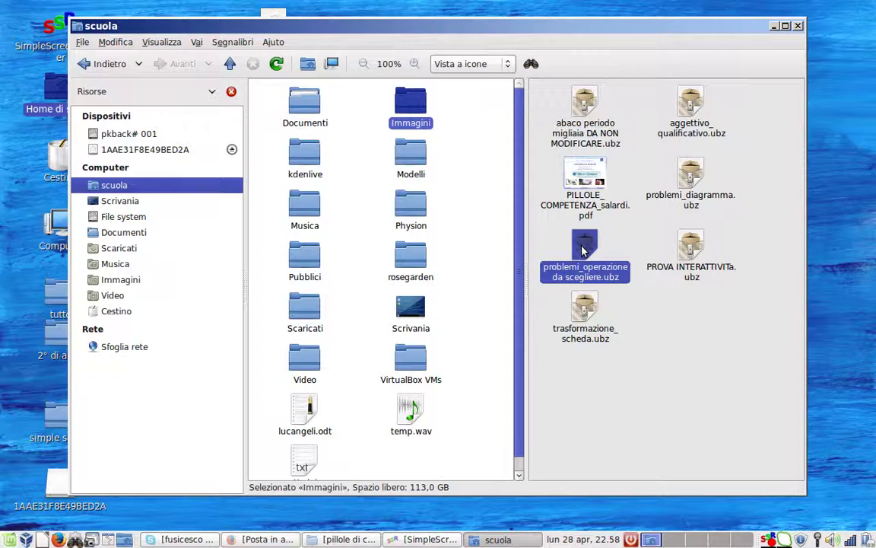
pyautogui.click(798, 26)
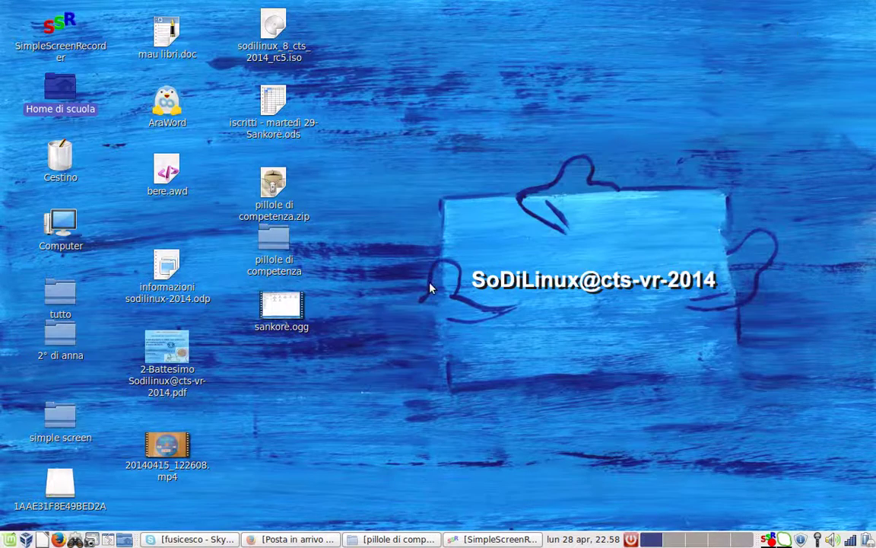
# Start Open-Sankore (2.3.1) and open the import dialog from its documents view
pyautogui.click(9, 539)
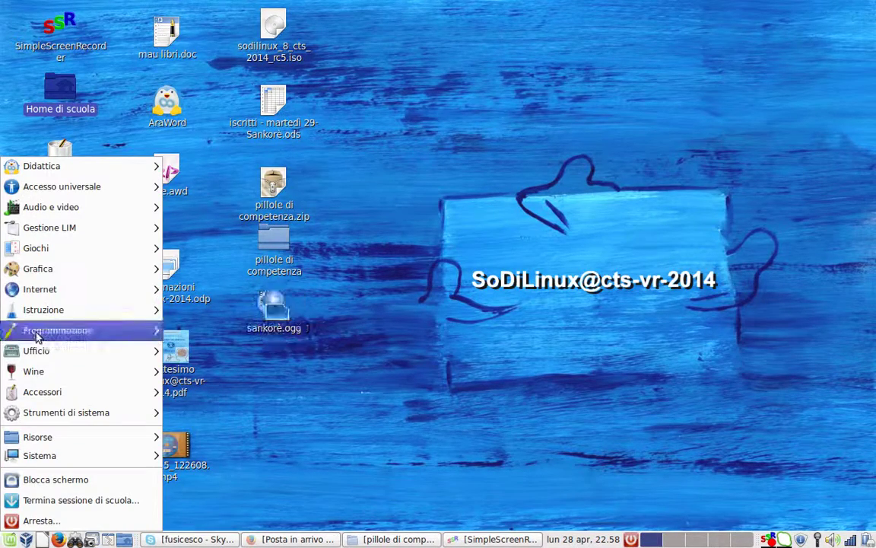
pyautogui.moveTo(47, 314)
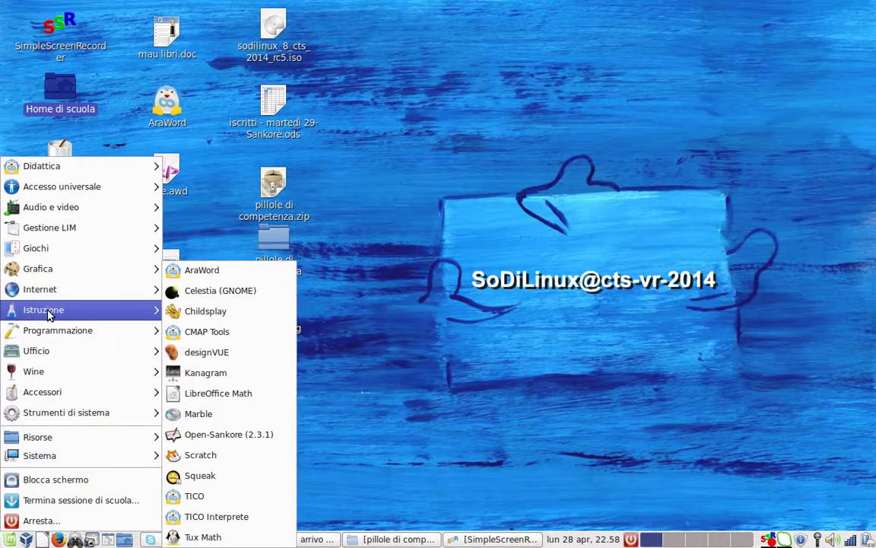
pyautogui.click(190, 436)
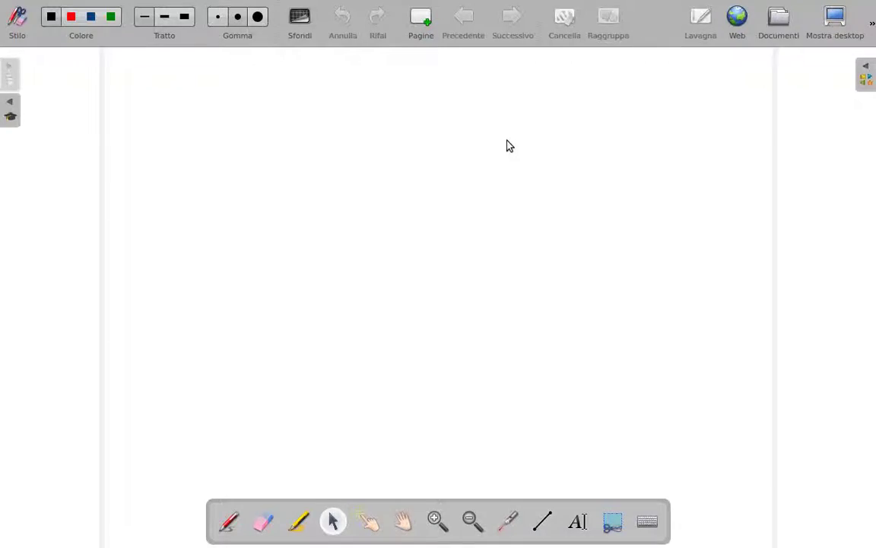
pyautogui.click(778, 21)
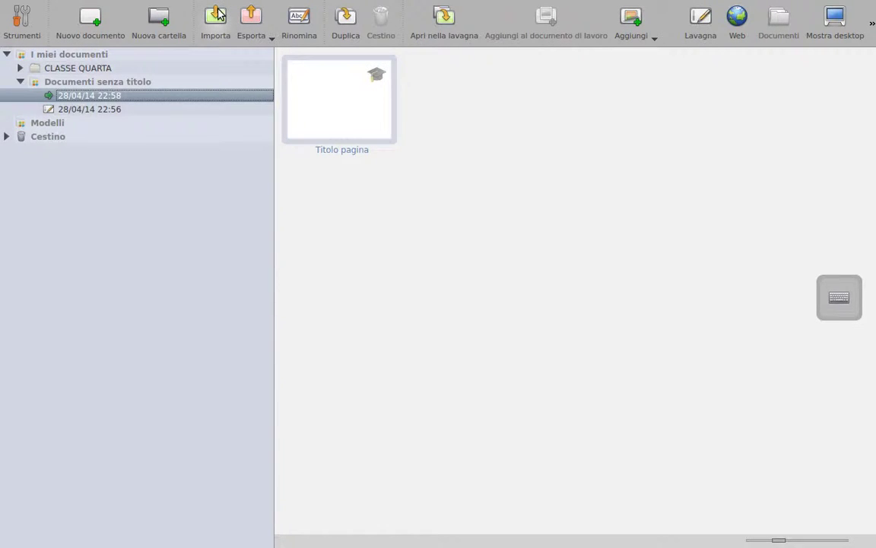
pyautogui.click(216, 17)
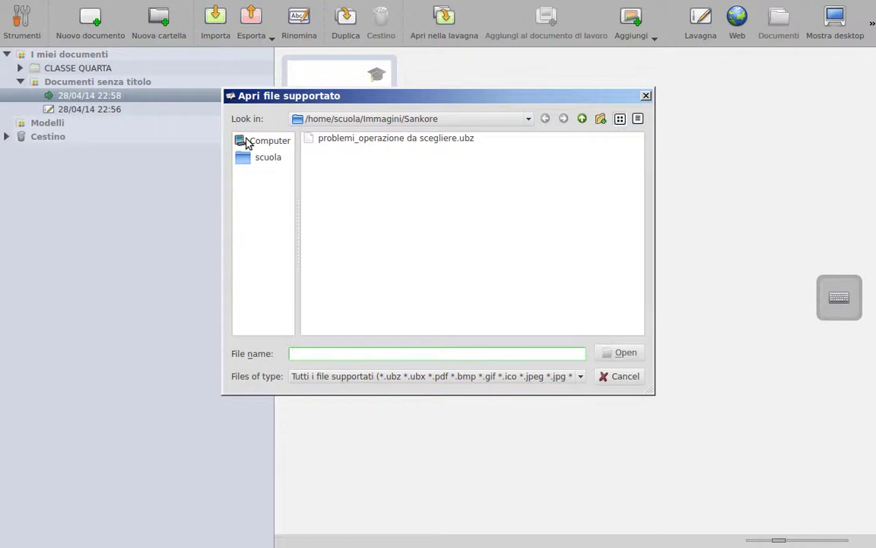
# Import problemi_operazione da scegliere.ubz from the scuola home folder's Immagini/Sankore folder into the documents
pyautogui.click(246, 159)
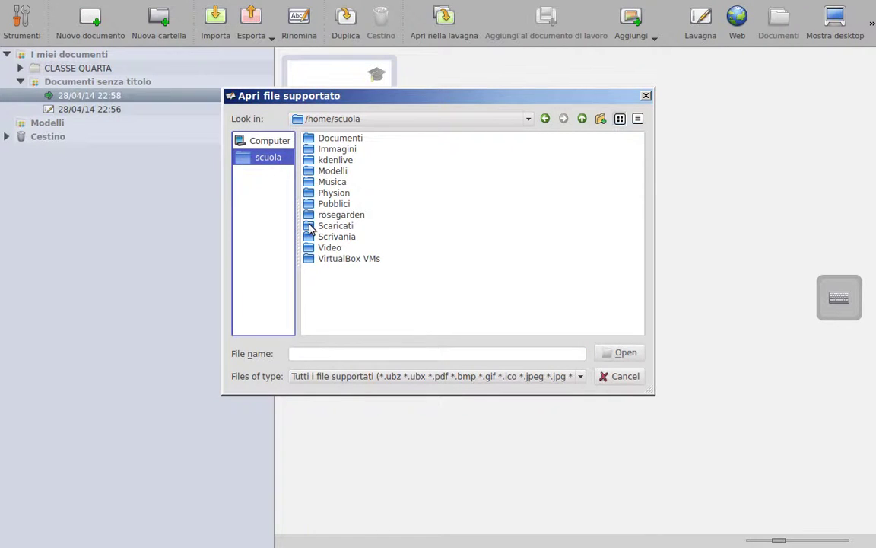
pyautogui.doubleClick(329, 150)
pyautogui.doubleClick(327, 140)
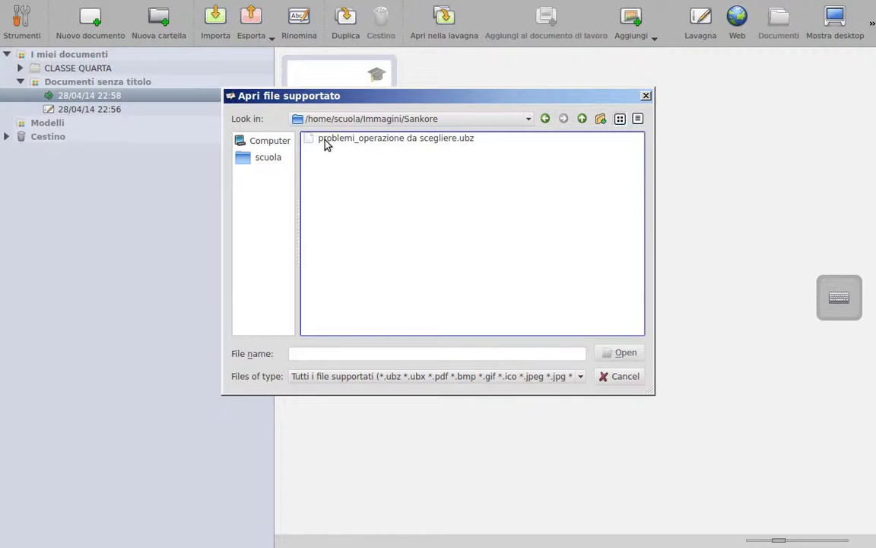
pyautogui.click(325, 143)
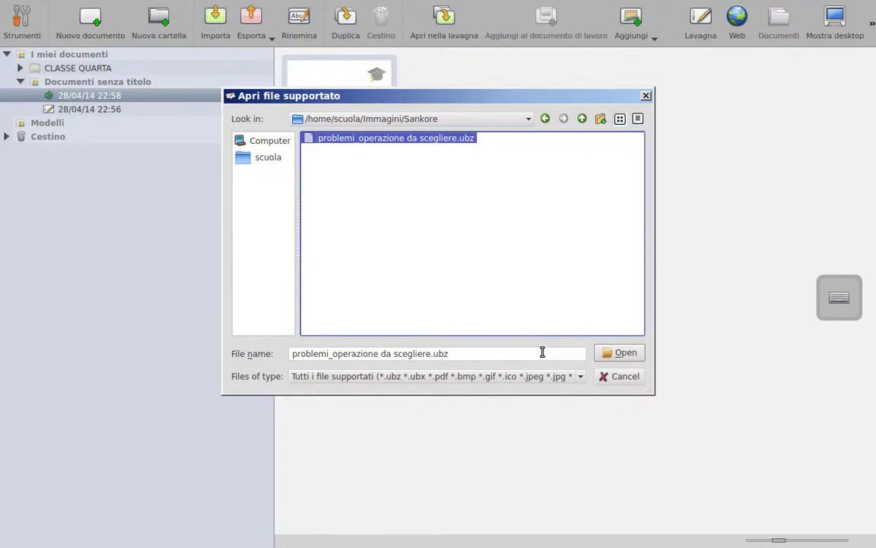
pyautogui.click(623, 355)
pyautogui.click(420, 304)
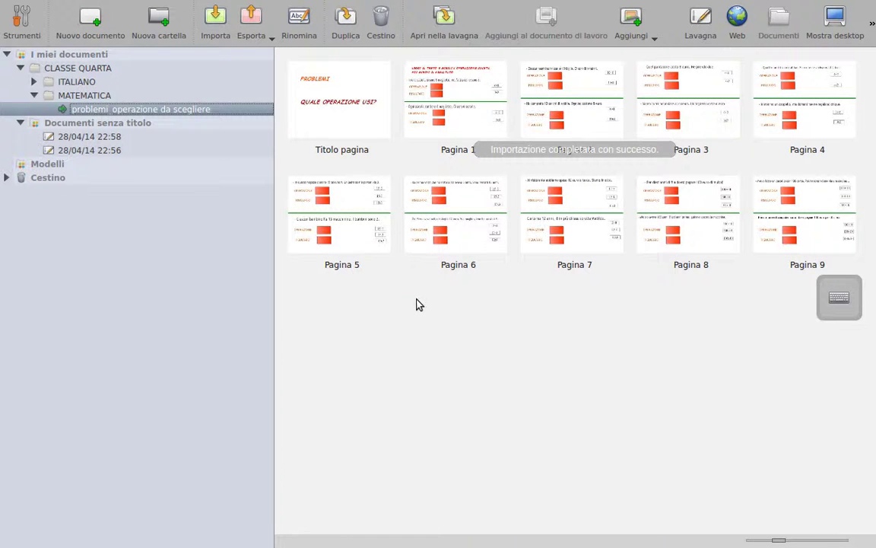
# Open Pagina 1 of the imported document on the board and add the text "prova di importazione esportazione" beside the first problem
pyautogui.doubleClick(457, 114)
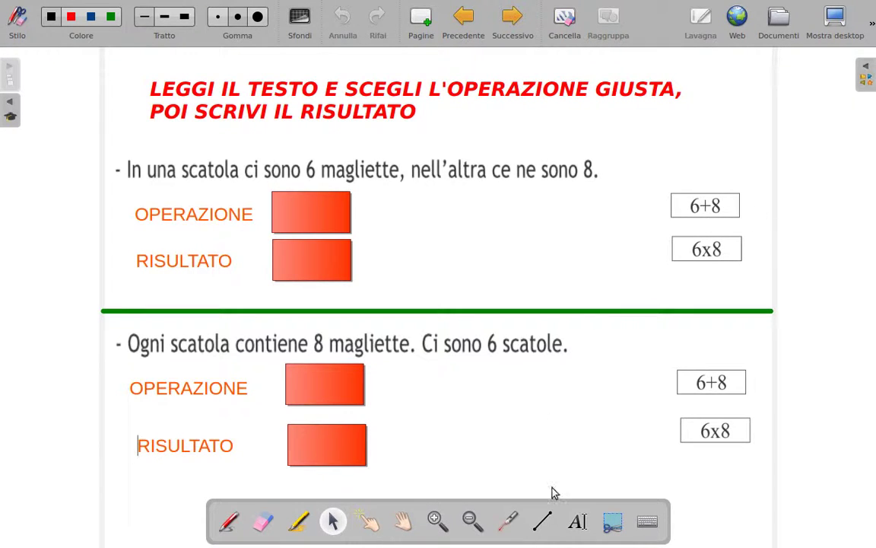
pyautogui.click(577, 521)
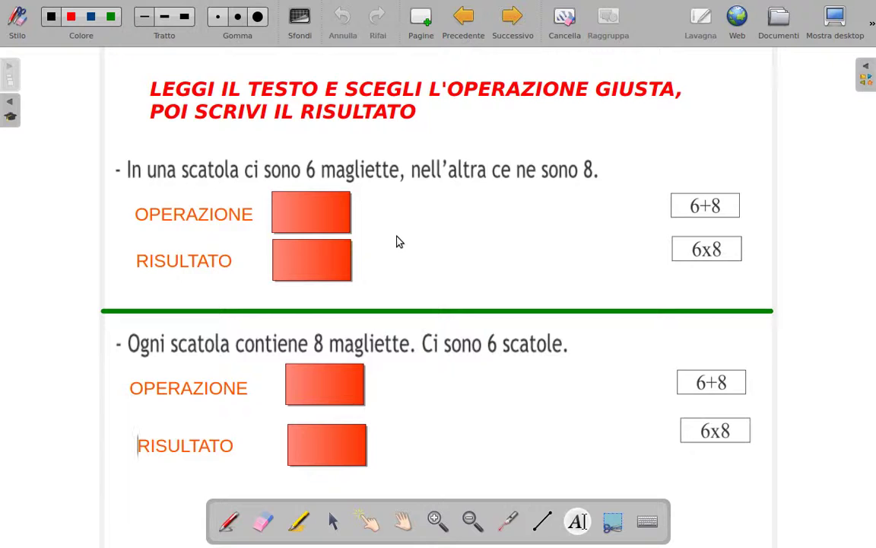
pyautogui.click(400, 242)
pyautogui.write('prova ')
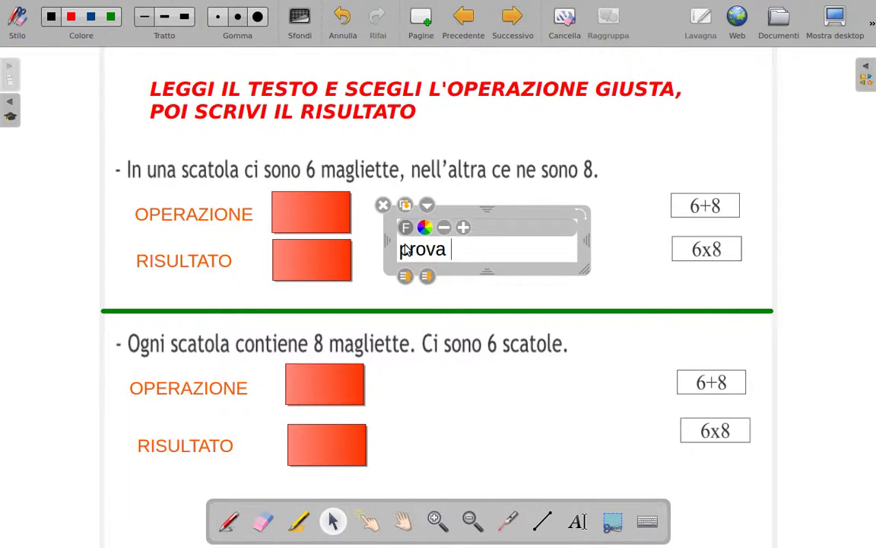
pyautogui.write('di import')
pyautogui.write('azi')
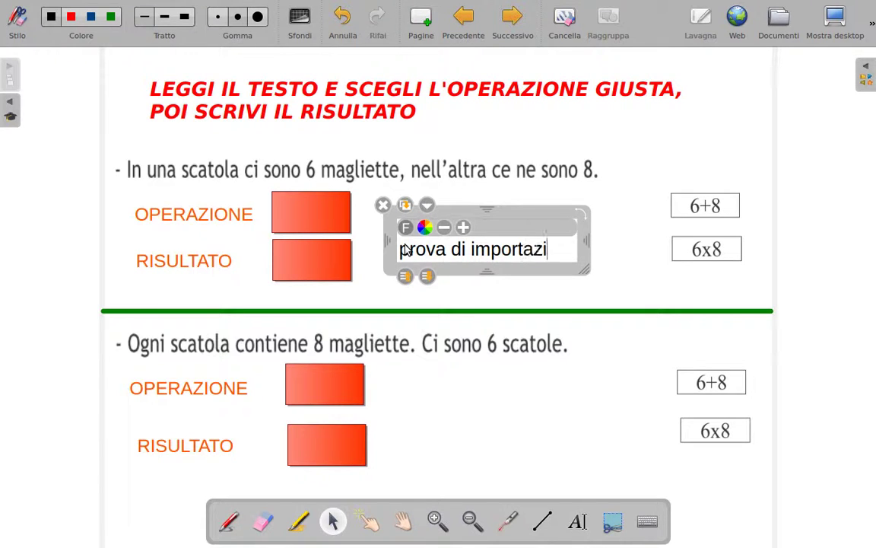
pyautogui.write('one esportazione')
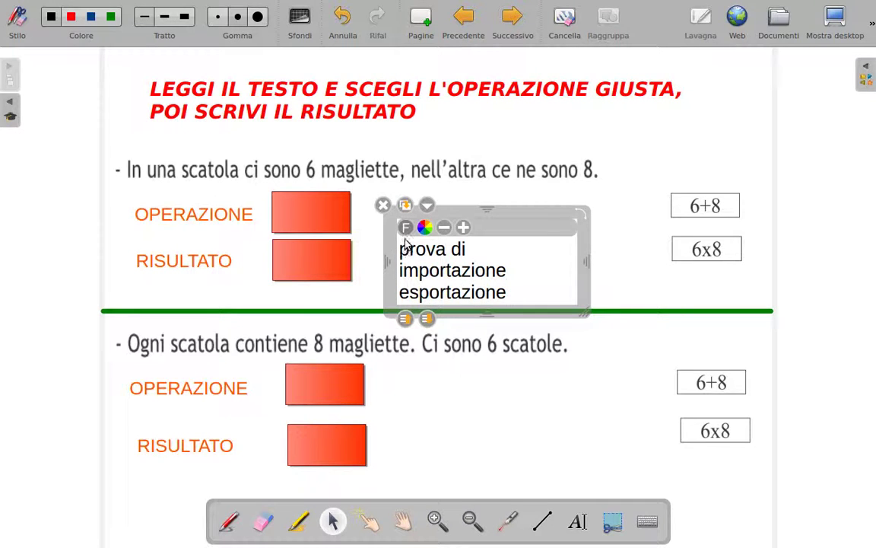
# Move the new text box slightly up and widen it so "prova di importazione" fits on one line, then deselect it
pyautogui.moveTo(551, 216); pyautogui.dragTo(556, 206)
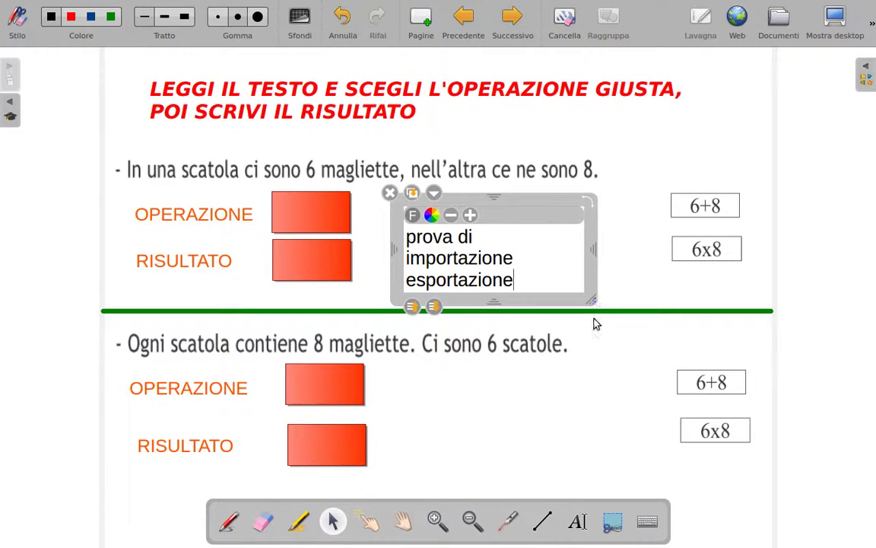
pyautogui.moveTo(592, 301); pyautogui.dragTo(648, 302)
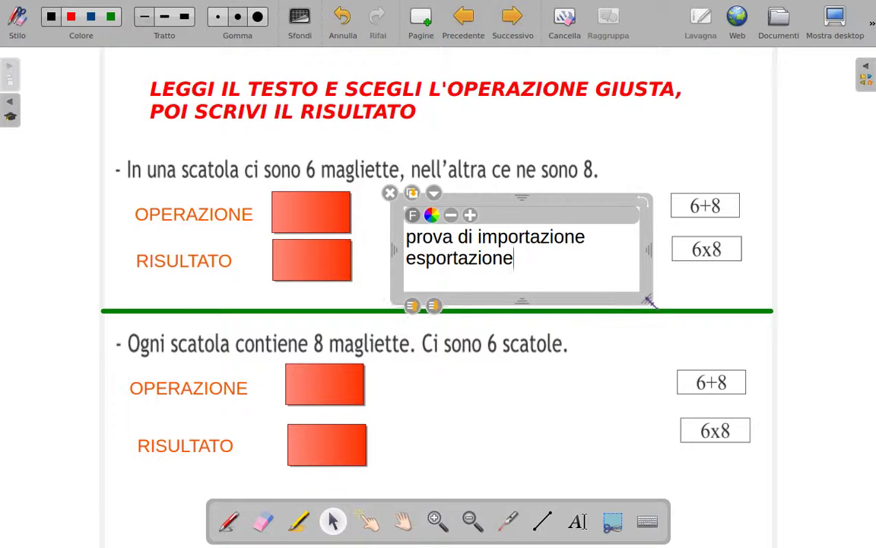
pyautogui.click(622, 322)
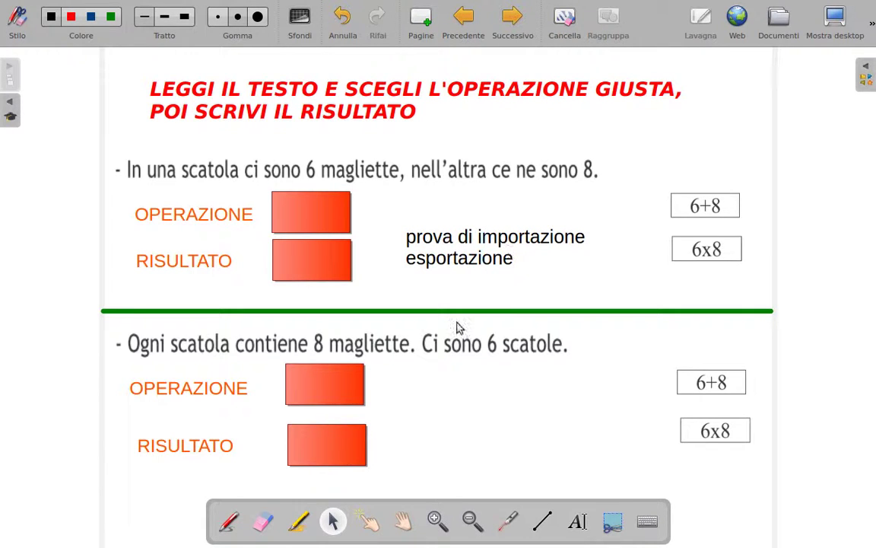
# Draw a horizontal yellow highlighter line crossed by two vertical strokes beside the second problem, and erase the strokes
pyautogui.click(298, 522)
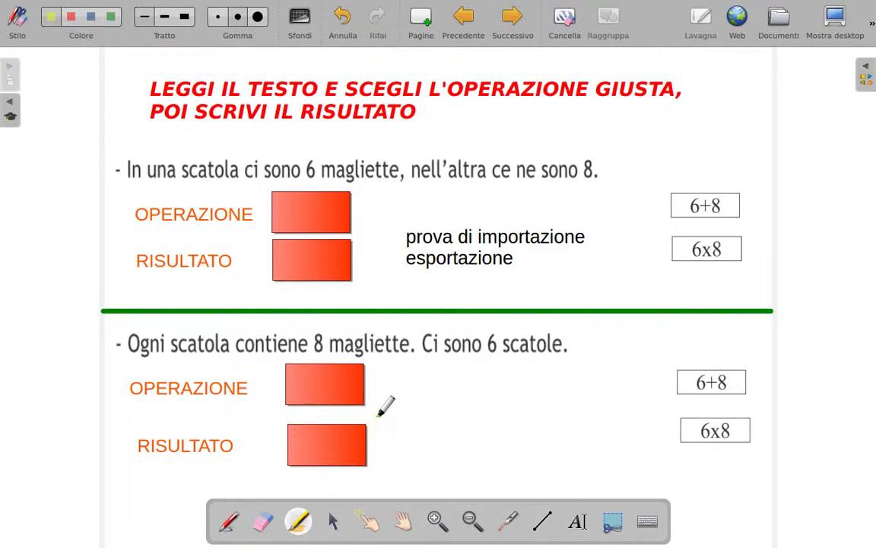
pyautogui.moveTo(387, 408); pyautogui.dragTo(562, 405)
pyautogui.moveTo(504, 379); pyautogui.dragTo(500, 434)
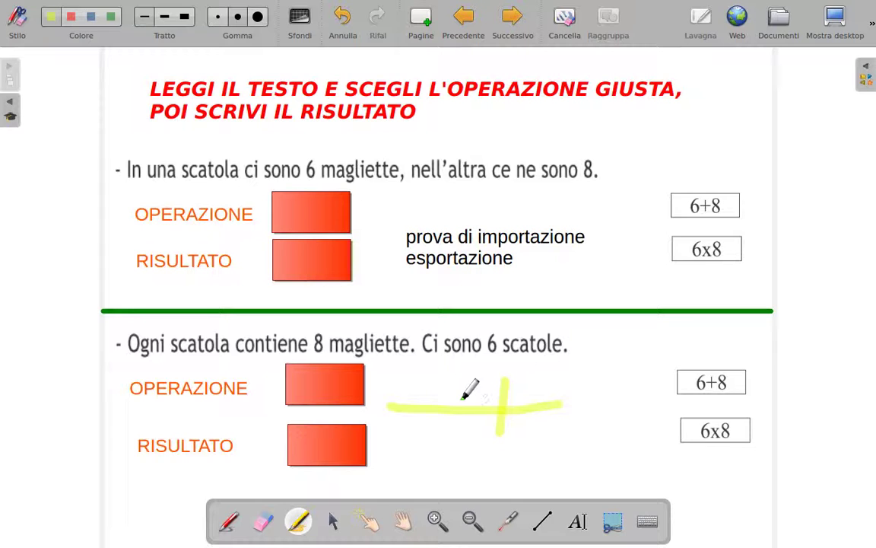
pyautogui.moveTo(442, 384); pyautogui.dragTo(440, 422)
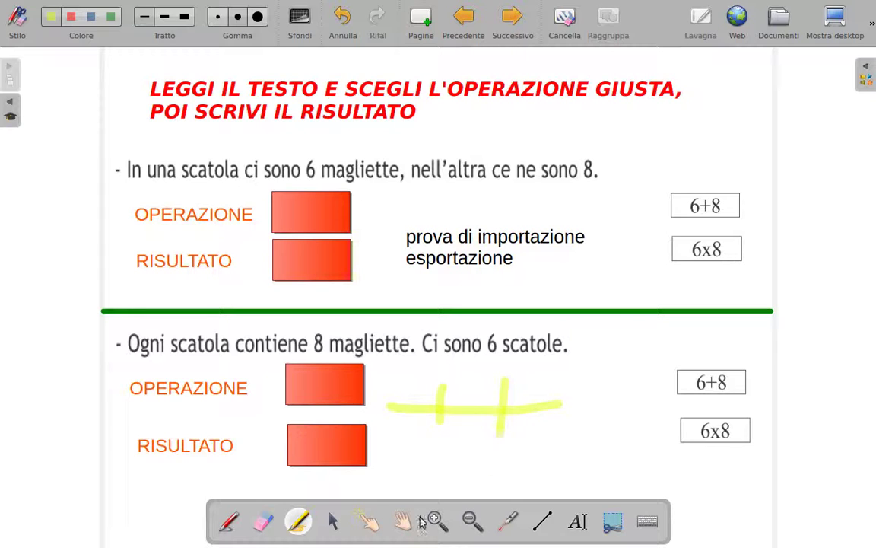
pyautogui.click(264, 521)
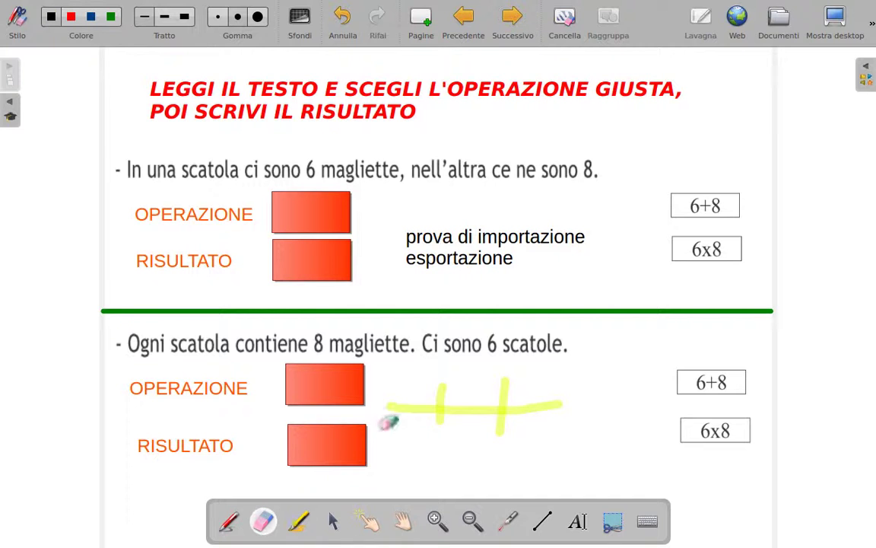
pyautogui.moveTo(397, 405)
pyautogui.mouseDown()
pyautogui.moveTo(528, 404)
pyautogui.moveTo(487, 386)
pyautogui.moveTo(511, 426)
pyautogui.mouseUp()
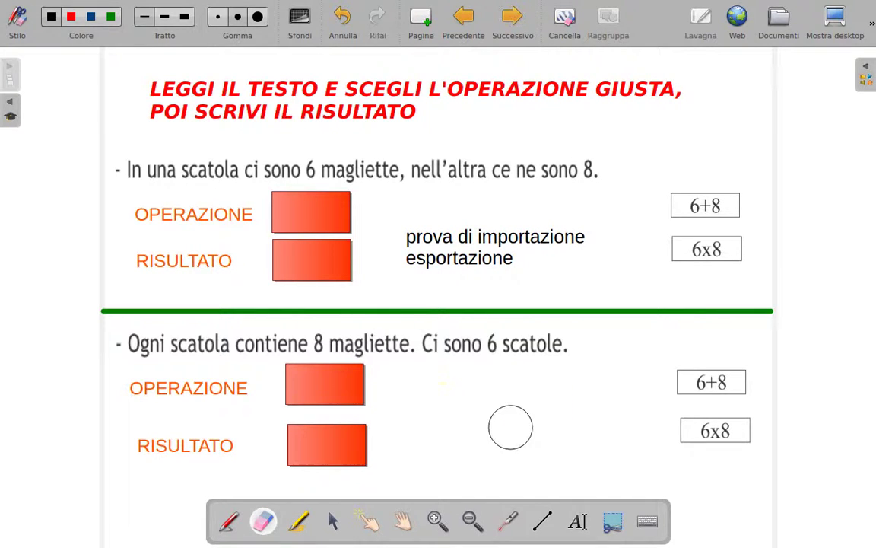
# Draw a black plus sign and a black multiplication cross with the pen beside the second problem's red boxes
pyautogui.click(228, 522)
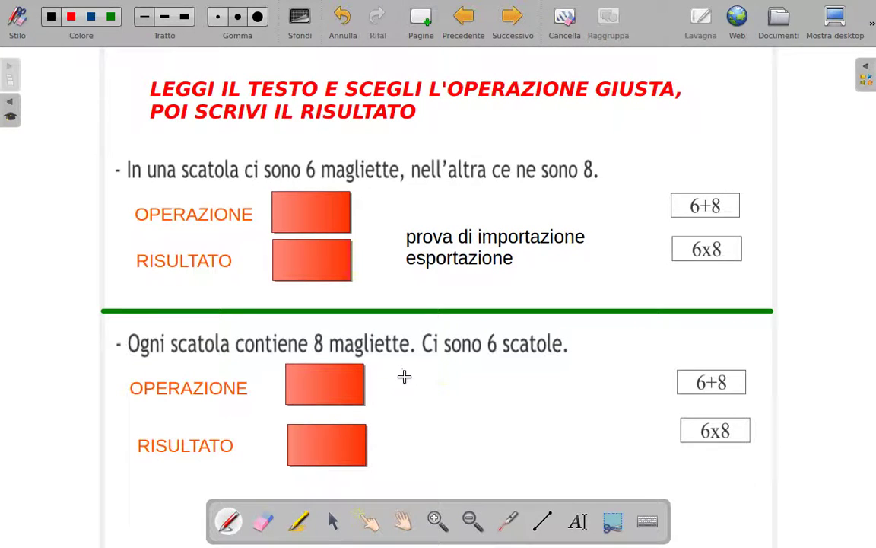
pyautogui.moveTo(405, 376)
pyautogui.mouseDown()
pyautogui.moveTo(405, 405)
pyautogui.moveTo(401, 388)
pyautogui.moveTo(419, 388)
pyautogui.mouseUp()
pyautogui.moveTo(390, 431)
pyautogui.mouseDown()
pyautogui.moveTo(411, 439)
pyautogui.moveTo(401, 455)
pyautogui.mouseUp()
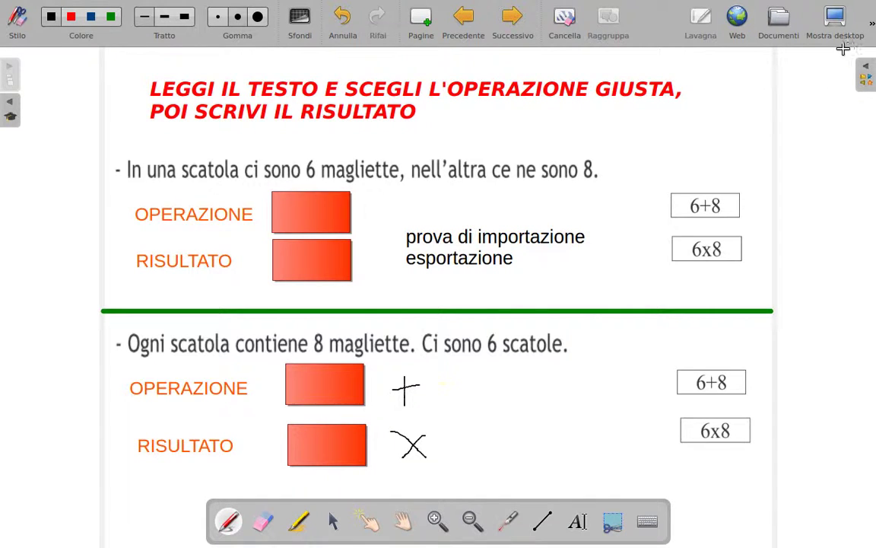
# Export the edited document as a UBZ file named problemi_operazione da scegliere-modificato.ubz in the Immagini/Sankore folder
pyautogui.click(777, 24)
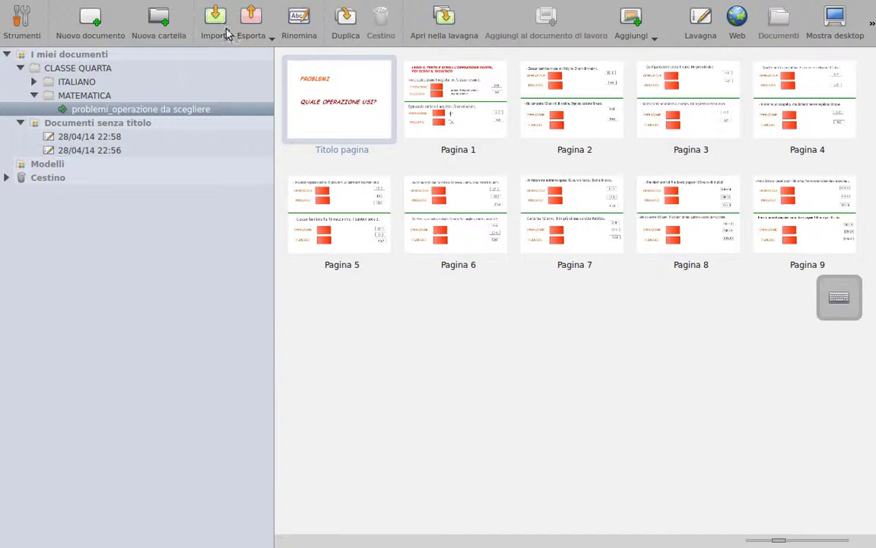
pyautogui.click(250, 23)
pyautogui.click(265, 53)
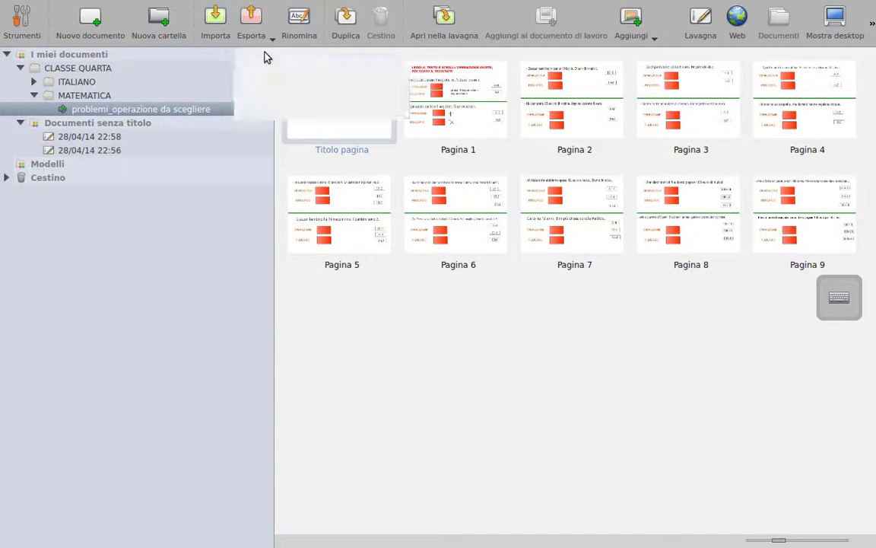
pyautogui.click(454, 354)
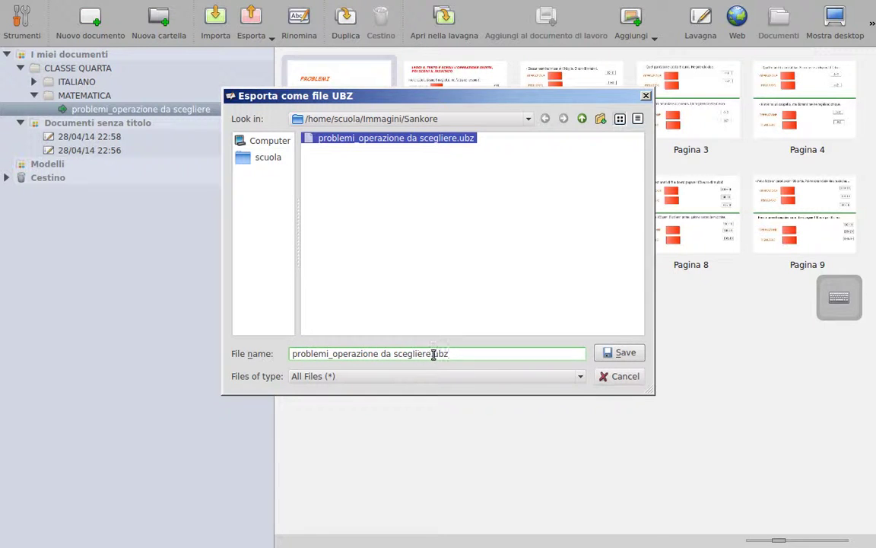
pyautogui.click(434, 354)
pyautogui.press('BackSpace')
pyautogui.write('-')
pyautogui.write('mod')
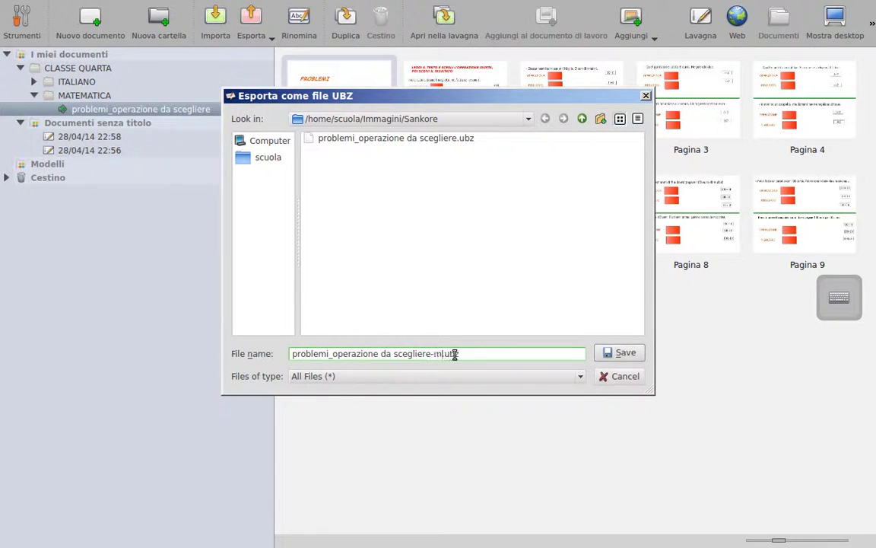
pyautogui.write('ificato')
pyautogui.click(456, 213)
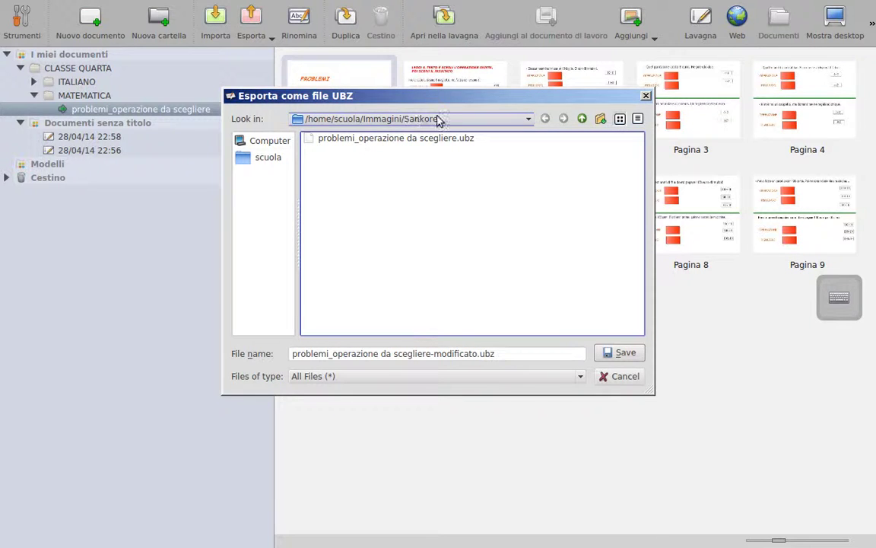
pyautogui.click(617, 354)
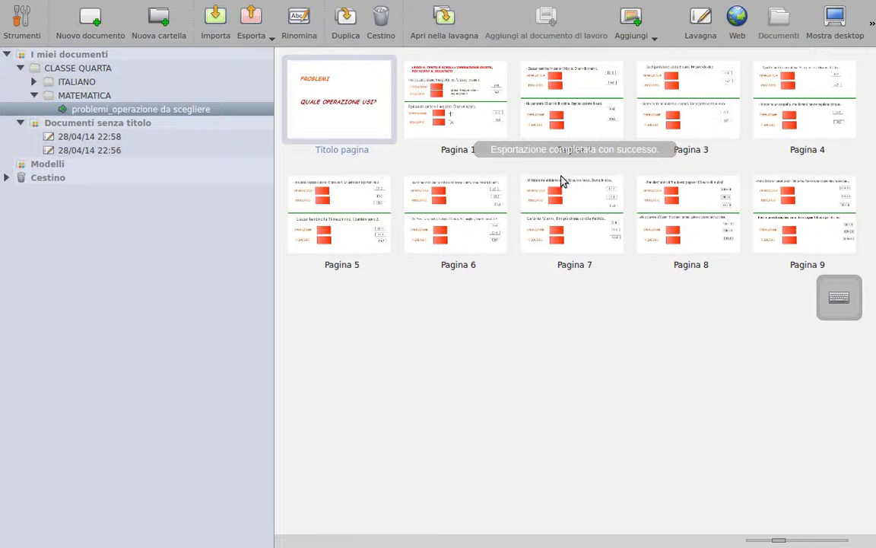
# Quit Open-Sankoré from the documents view
pyautogui.click(872, 23)
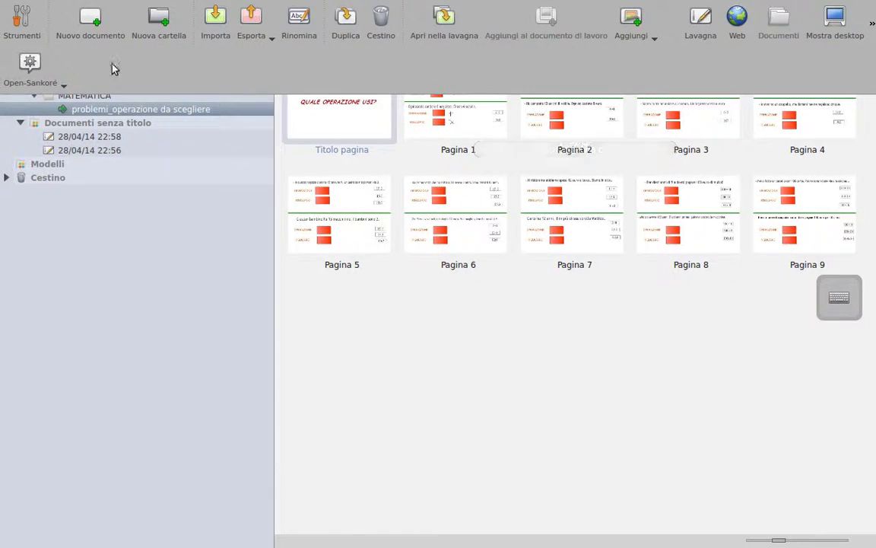
pyautogui.click(64, 84)
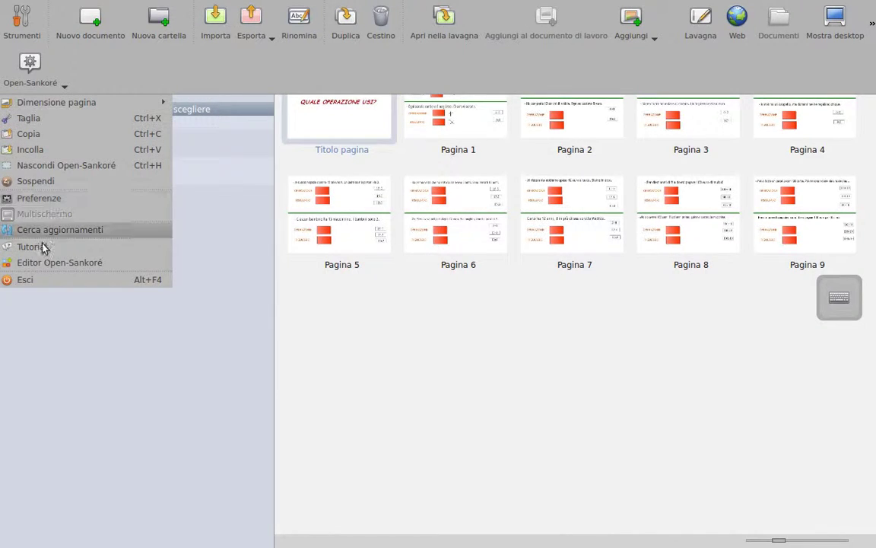
pyautogui.click(29, 279)
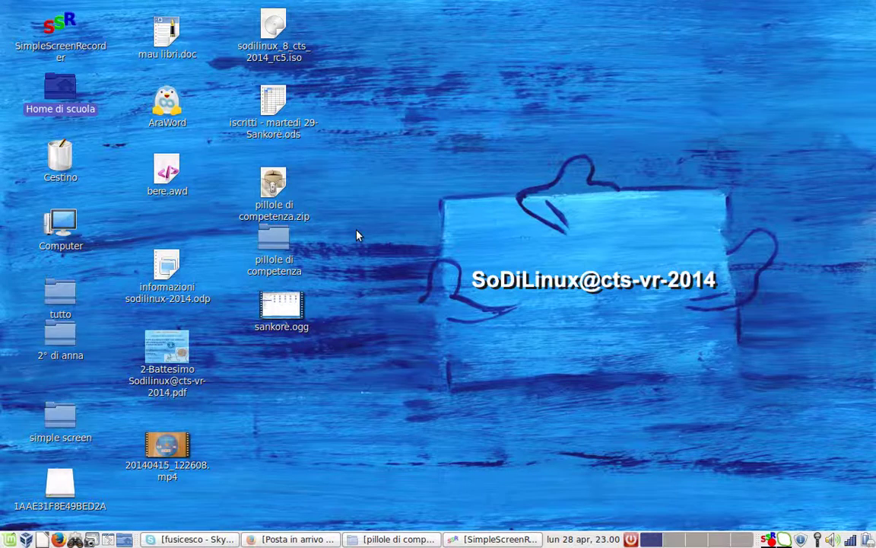
# Check for problemi_operazione da scegliere-modificato.ubz in Immagini/Sankore in the file manager, and close the window
pyautogui.doubleClick(60, 87)
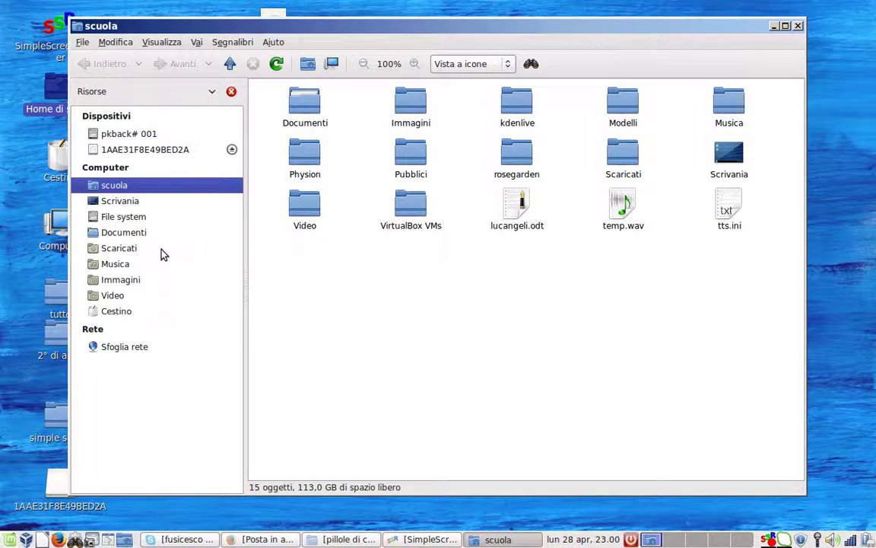
pyautogui.click(126, 280)
pyautogui.doubleClick(295, 114)
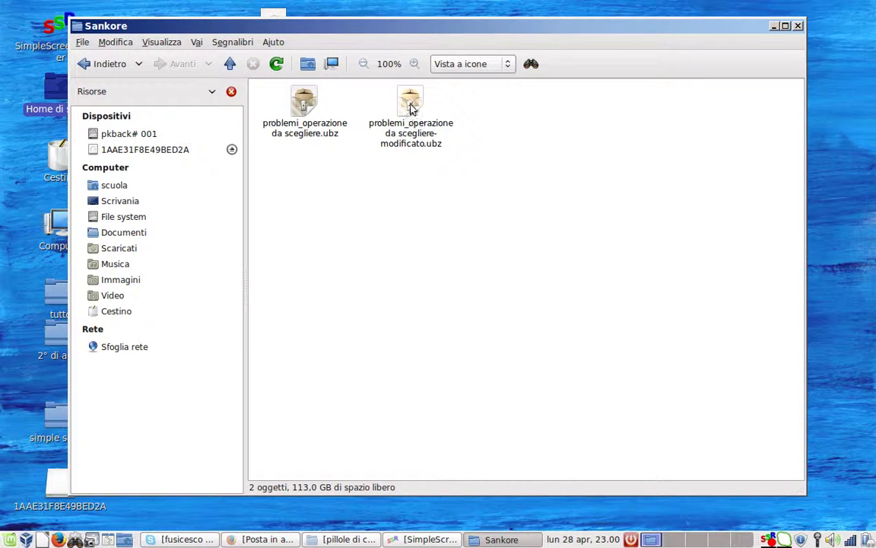
pyautogui.doubleClick(411, 106)
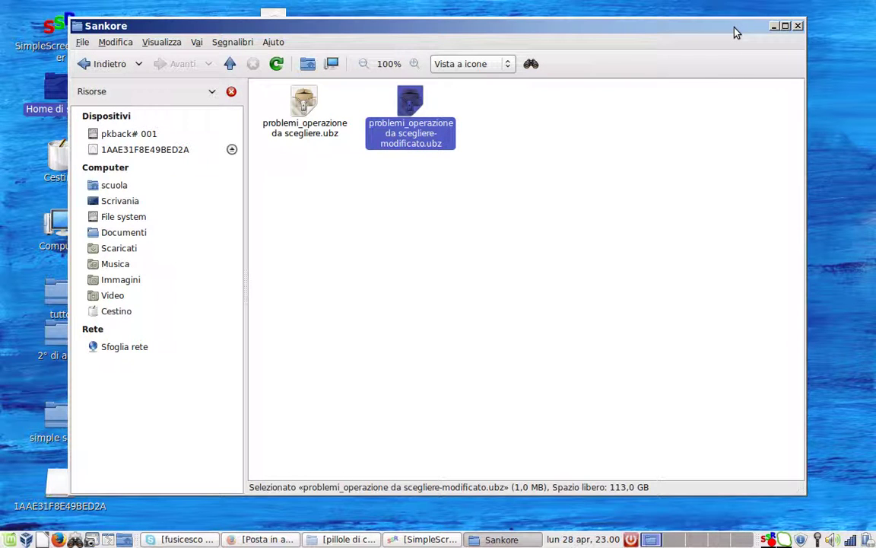
pyautogui.click(798, 26)
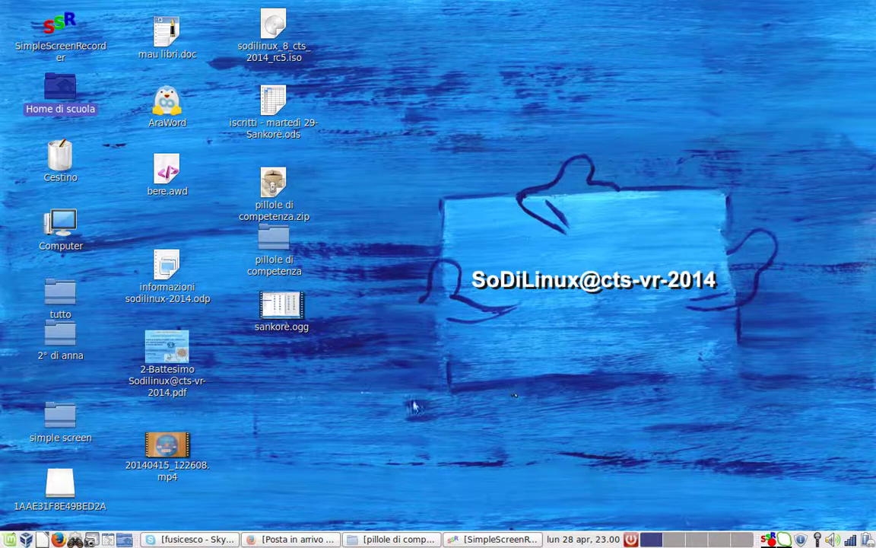
# Start Open-Sankore (2.3.1) and briefly view the library's resource folders beside the blank board
pyautogui.click(9, 539)
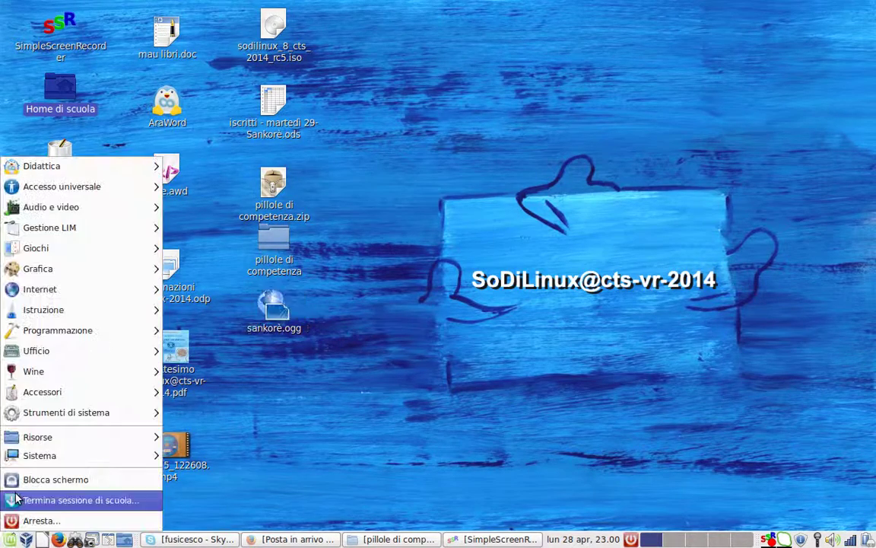
pyautogui.moveTo(72, 314)
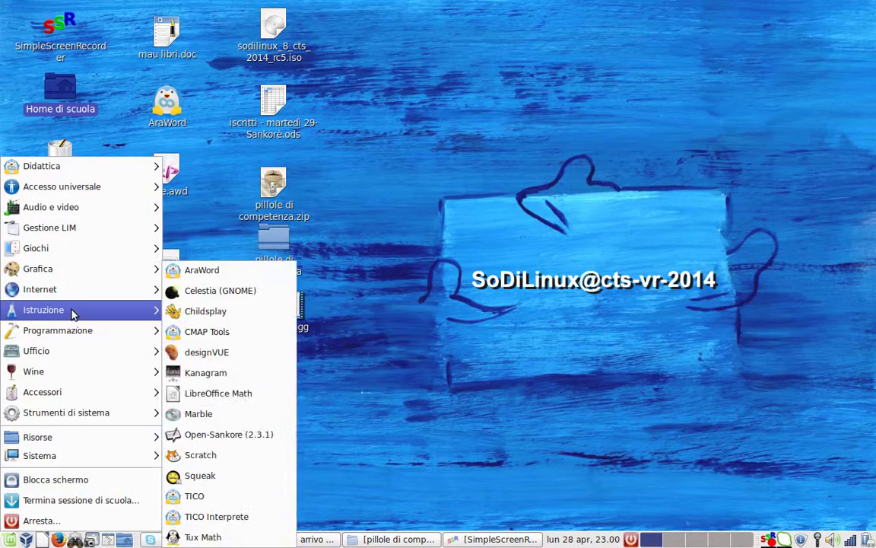
pyautogui.click(199, 433)
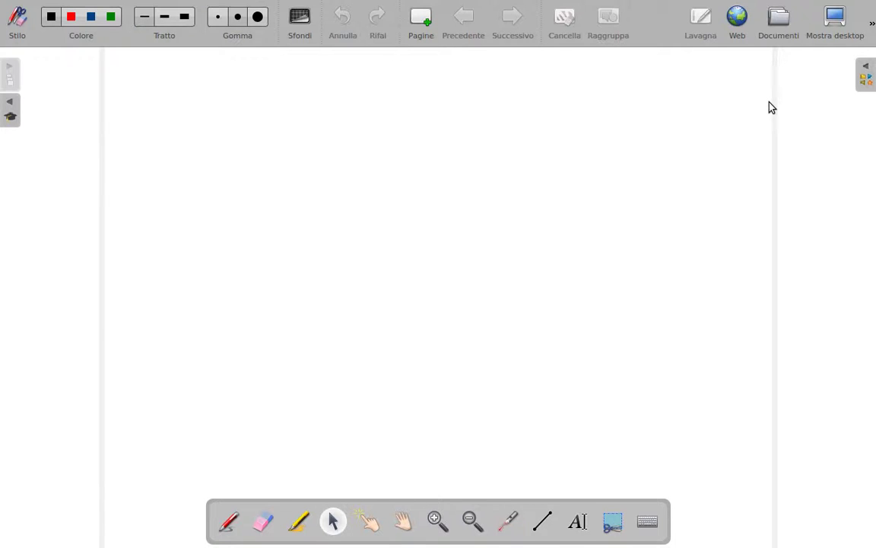
pyautogui.click(866, 74)
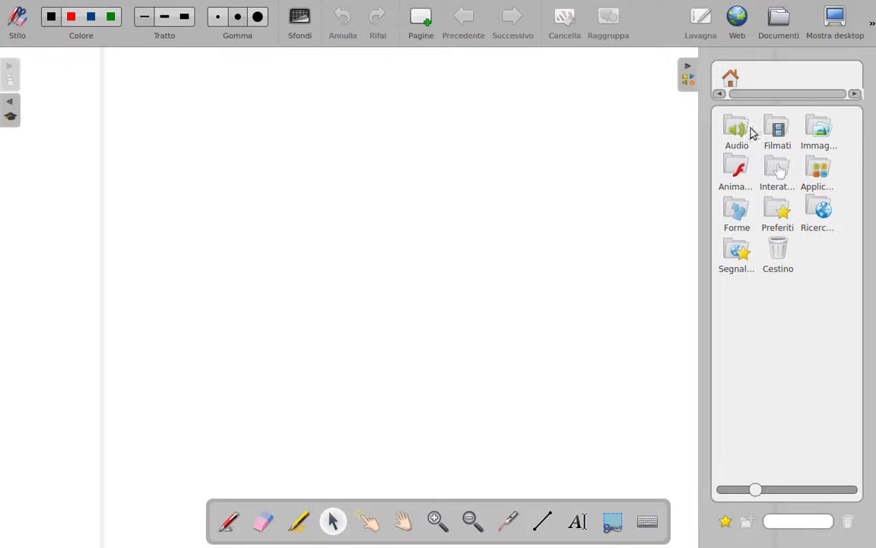
pyautogui.click(689, 71)
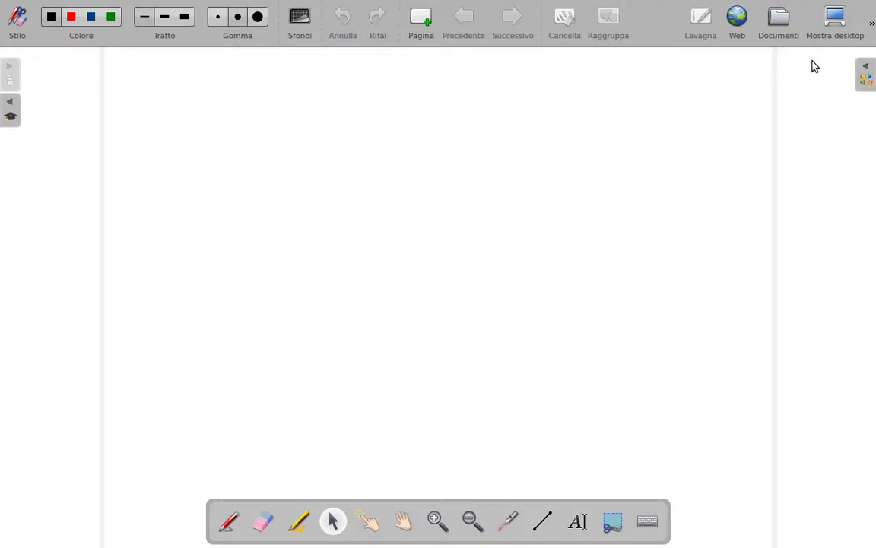
# Exit Open-Sankoré from the blank board, returning to the desktop
pyautogui.click(872, 23)
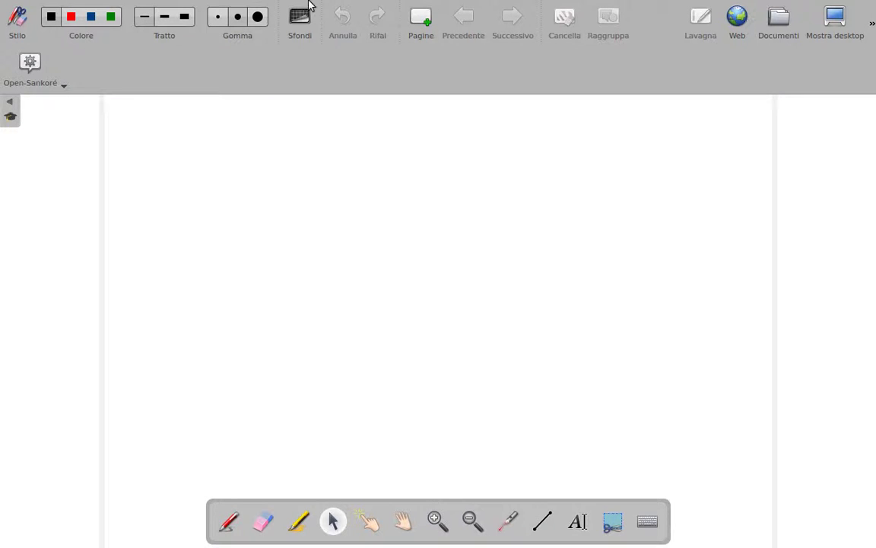
pyautogui.click(64, 87)
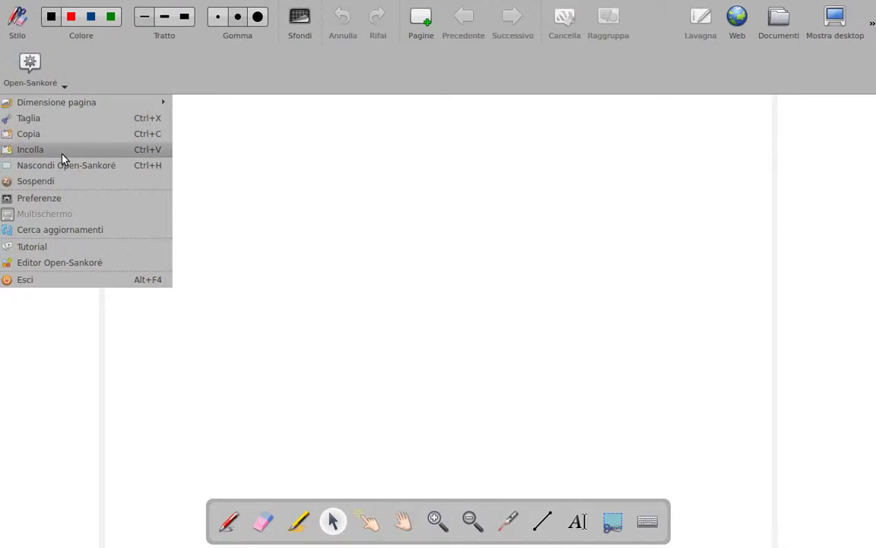
pyautogui.click(44, 280)
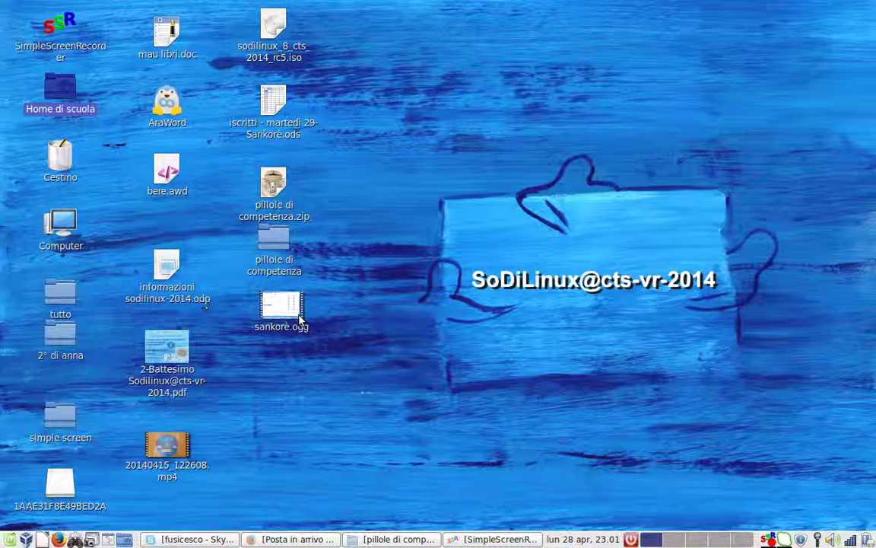